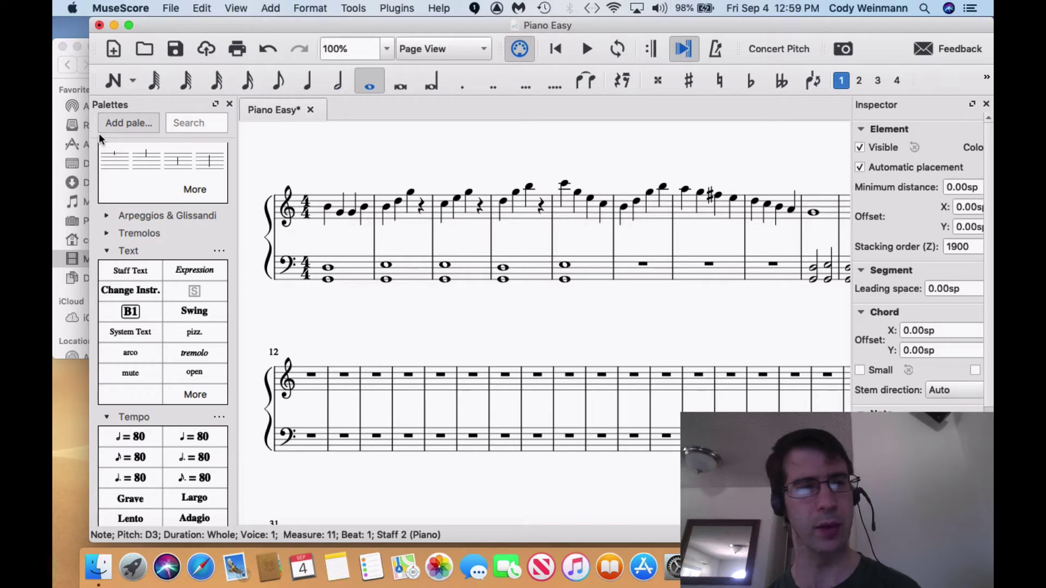
scroll(147, 242, "up", 10)
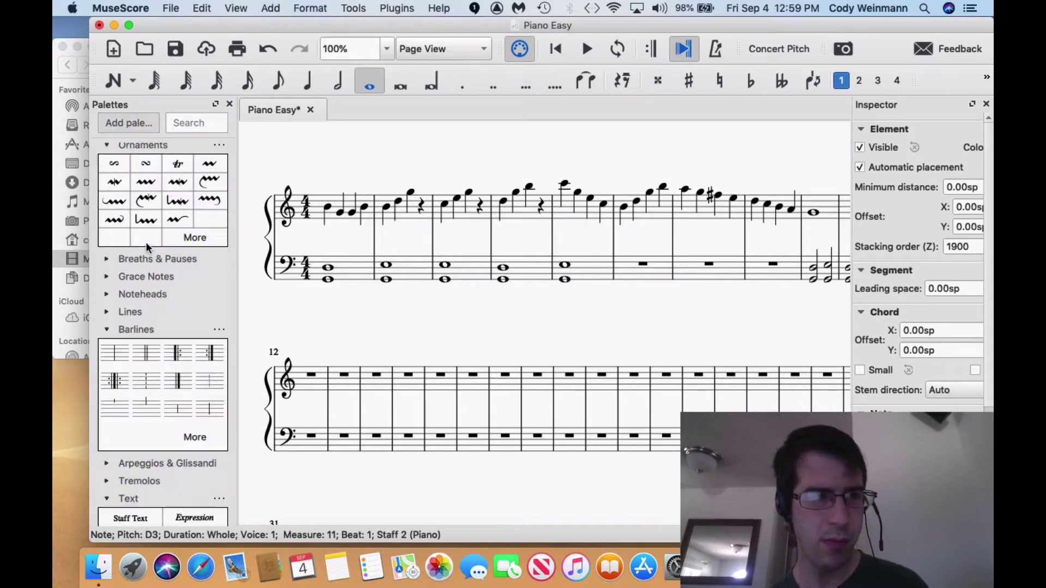
scroll(146, 242, "up", 10)
scroll(147, 242, "up", 10)
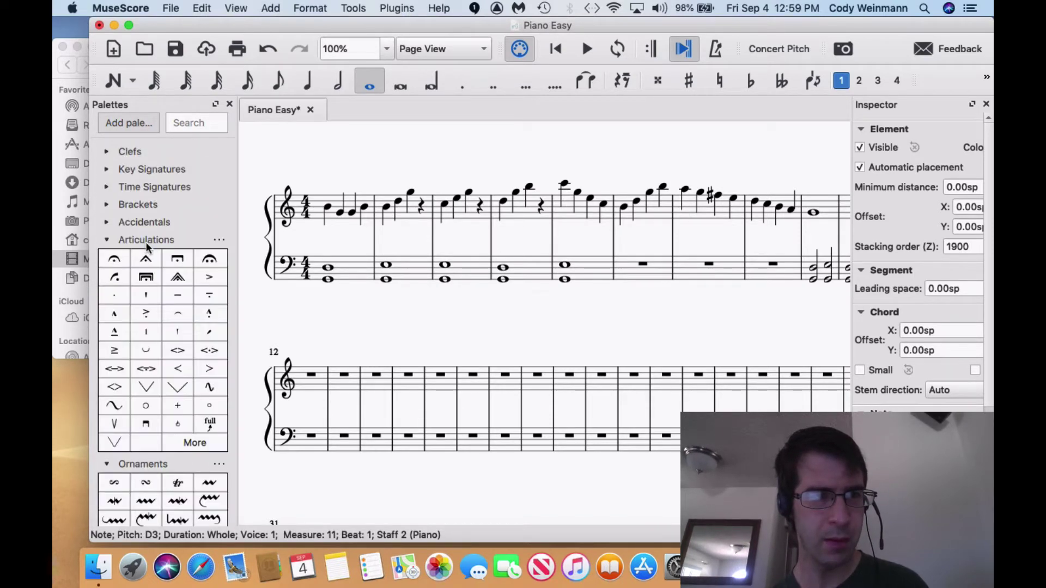
Step: Collapse the Articulations, Ornaments, Barlines, Text, Tempo and Fingering palette sections
left_click(107, 239)
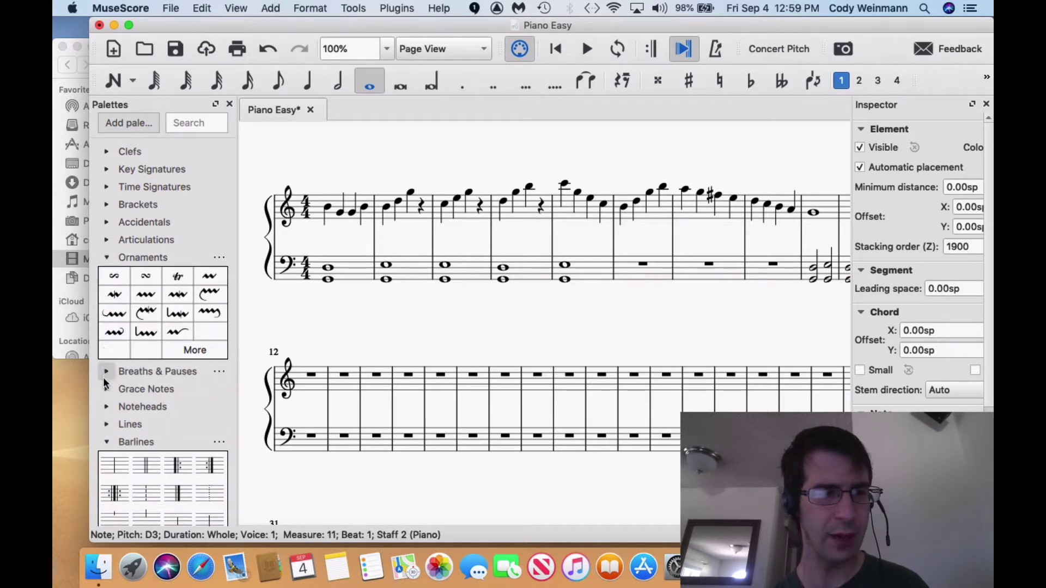
left_click(108, 257)
scroll(104, 343, "down", 5)
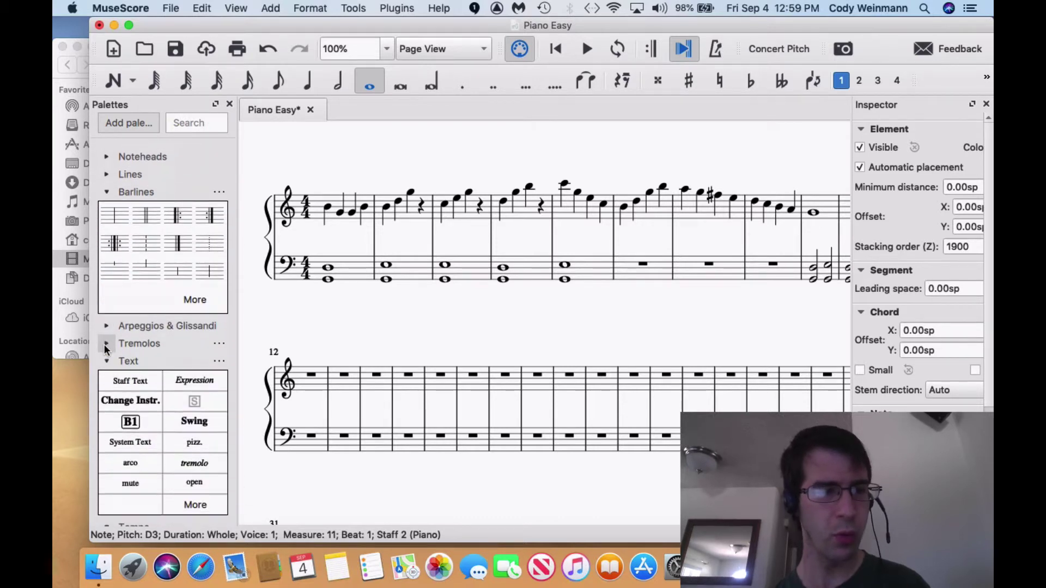
left_click(109, 192)
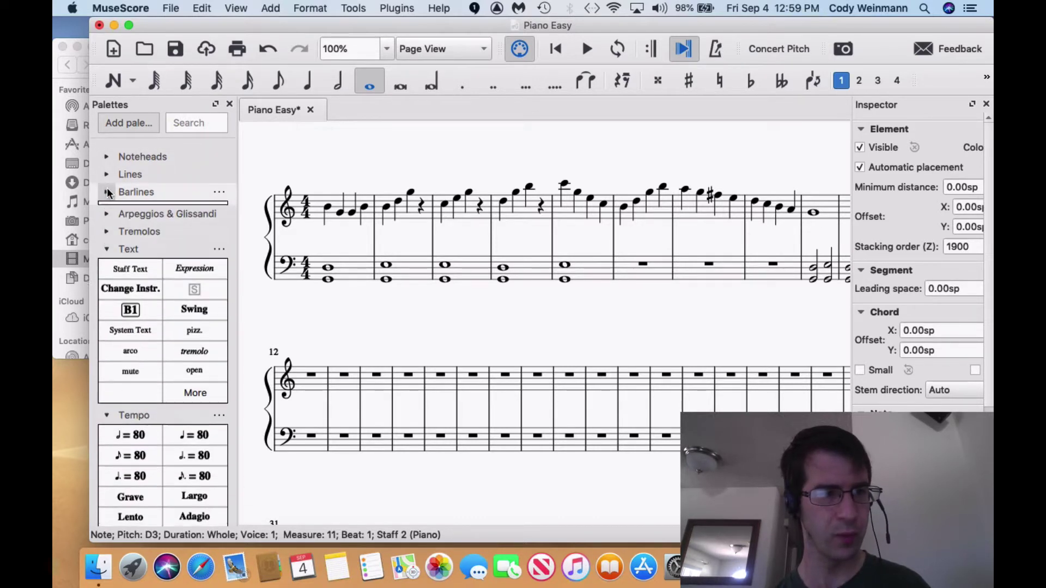
left_click(108, 246)
left_click(108, 263)
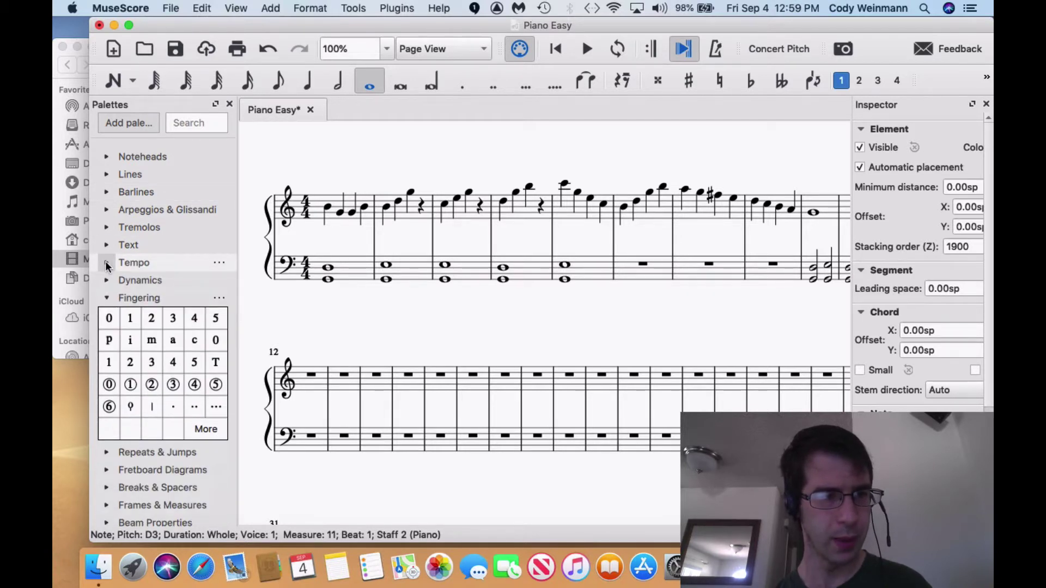
left_click(106, 298)
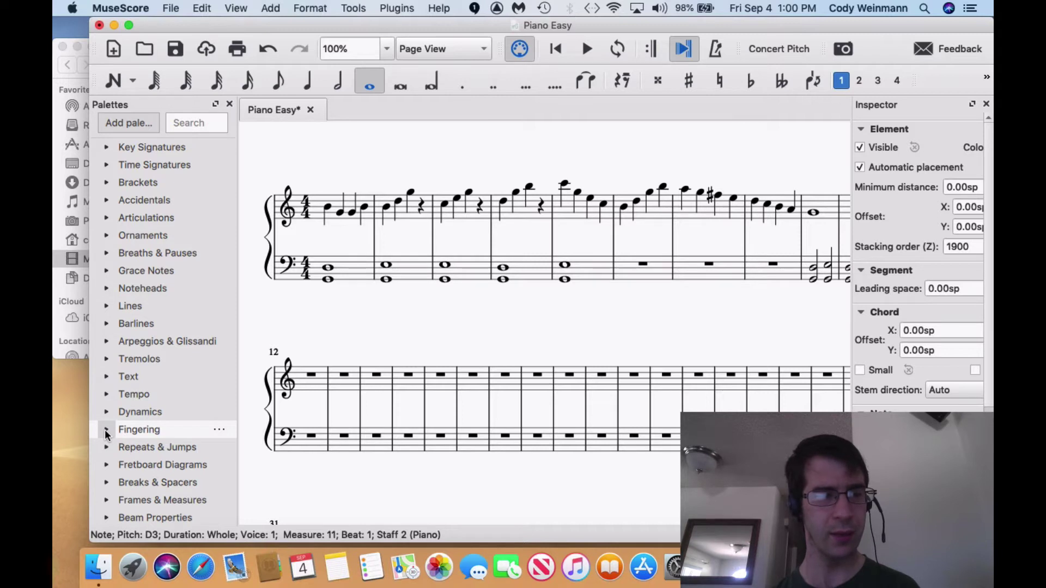
Step: Expand the Fingering palette to show the piano and guitar finger numbers
left_click(106, 429)
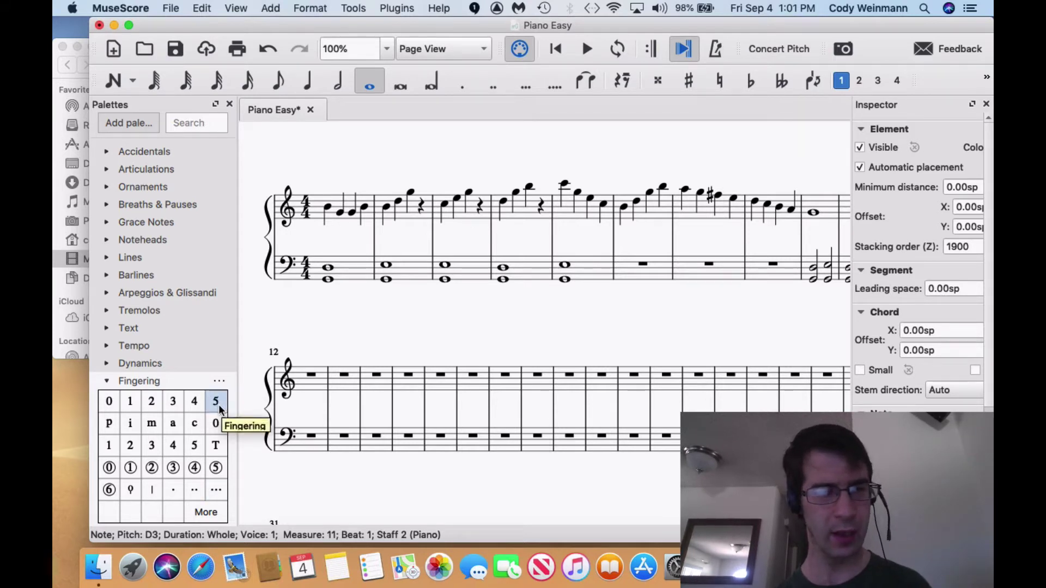
Step: Put fingering 5 on the lower and 2 on the upper bass notes in measures 1 and 2
left_click_drag(219, 404, 330, 284)
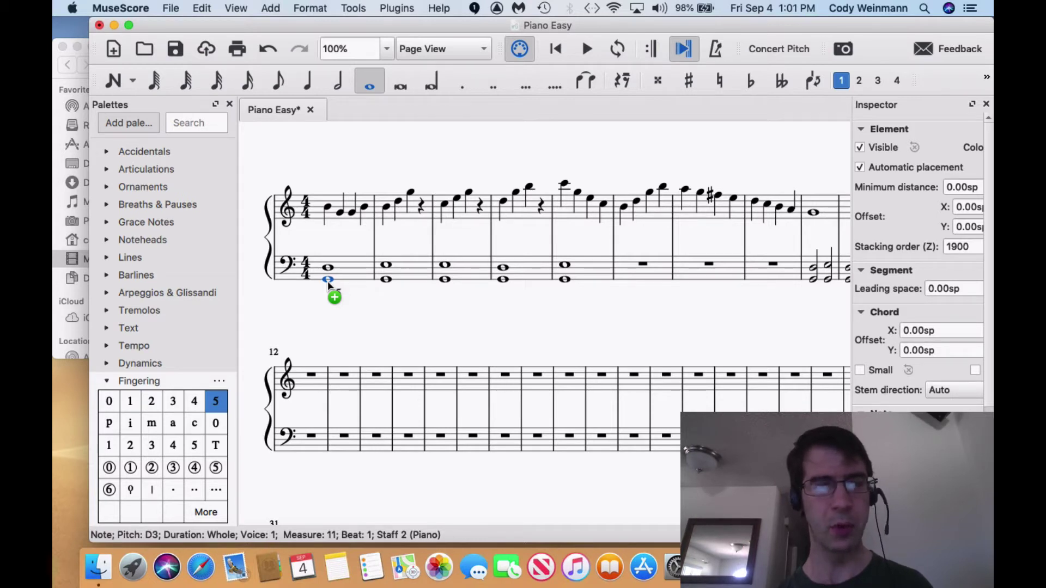
left_click_drag(328, 281, 328, 280)
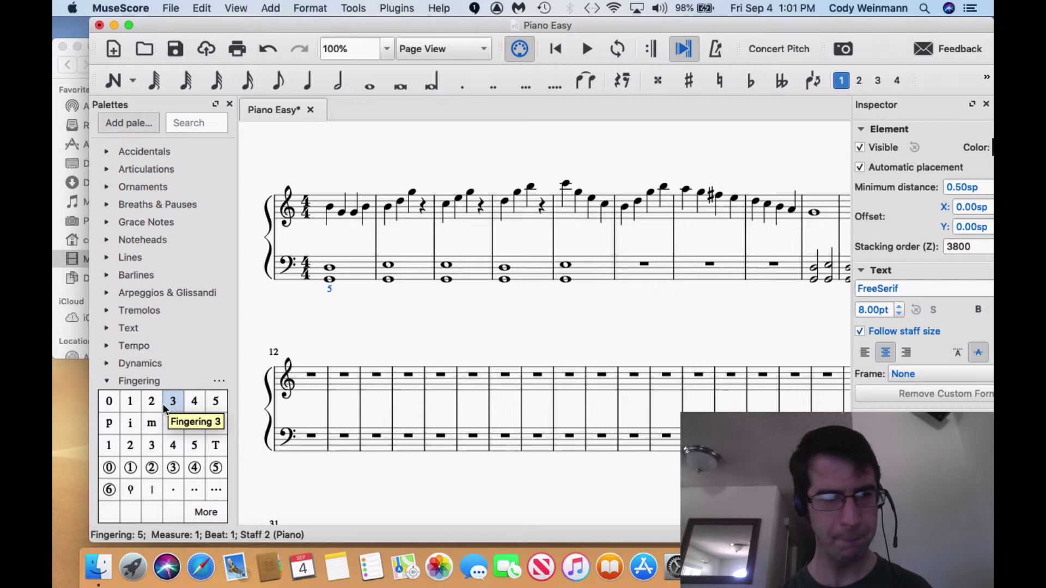
left_click_drag(152, 402, 257, 304)
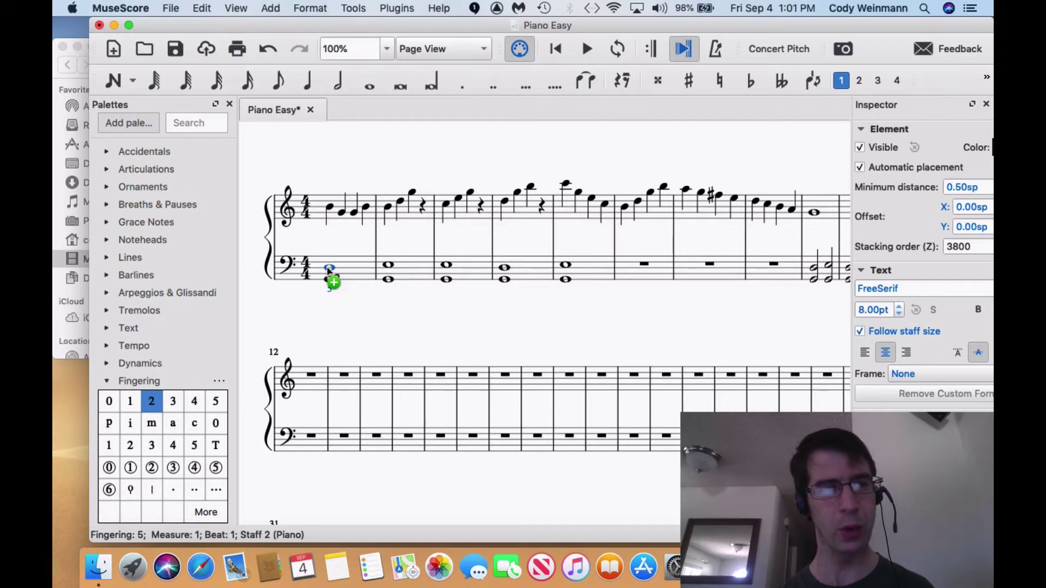
left_click_drag(332, 279, 331, 270)
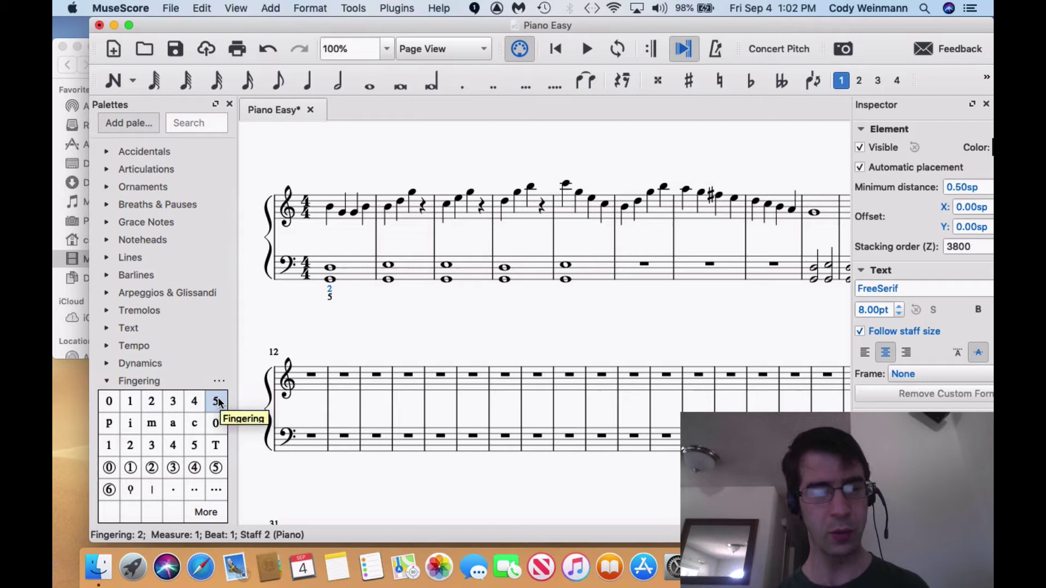
left_click_drag(218, 400, 400, 357)
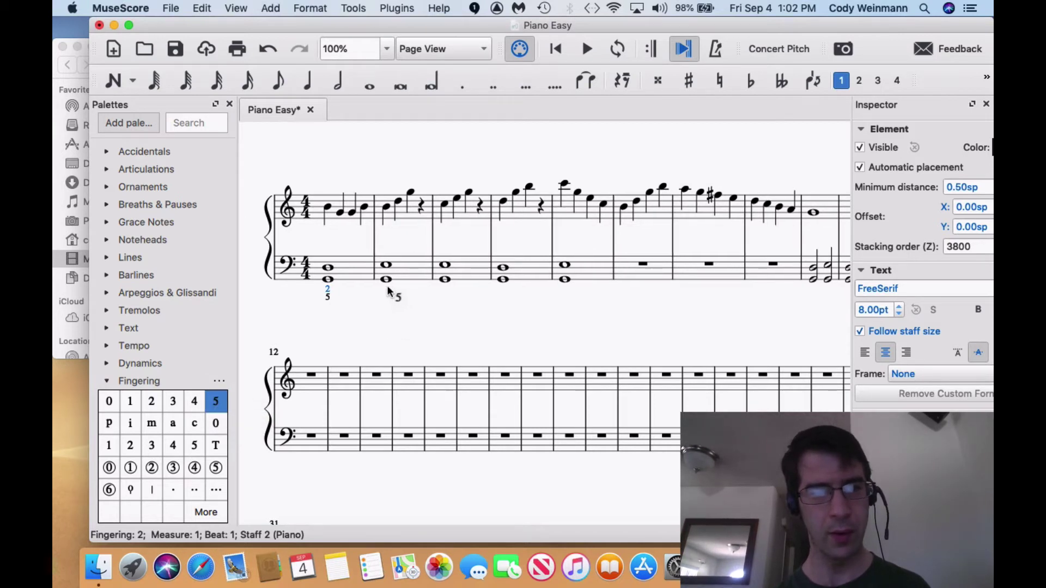
left_click_drag(389, 295, 387, 284)
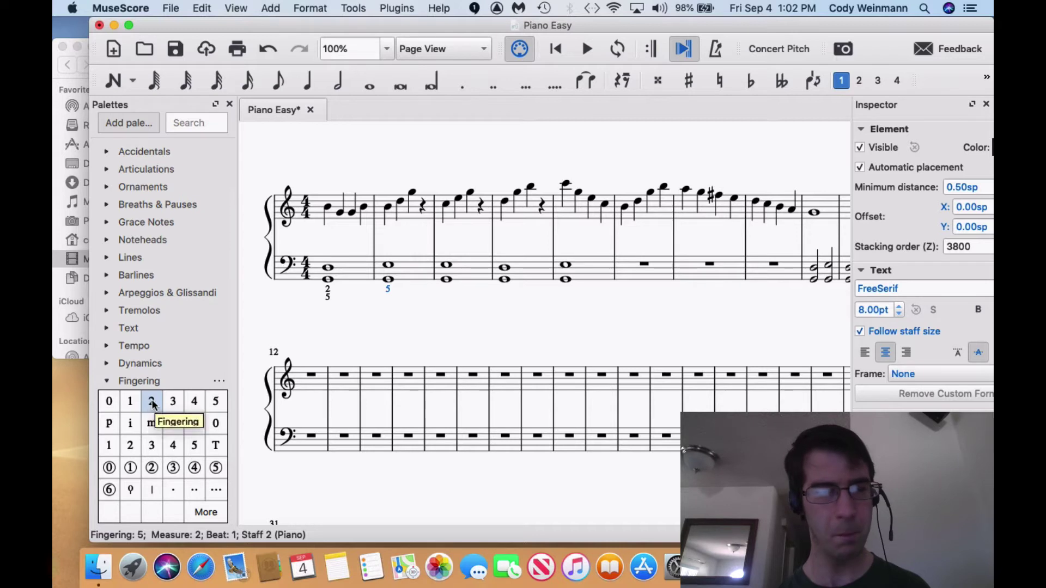
mouse_move(151, 403)
left_mouse_down()
mouse_move(374, 269)
mouse_move(389, 275)
left_mouse_up()
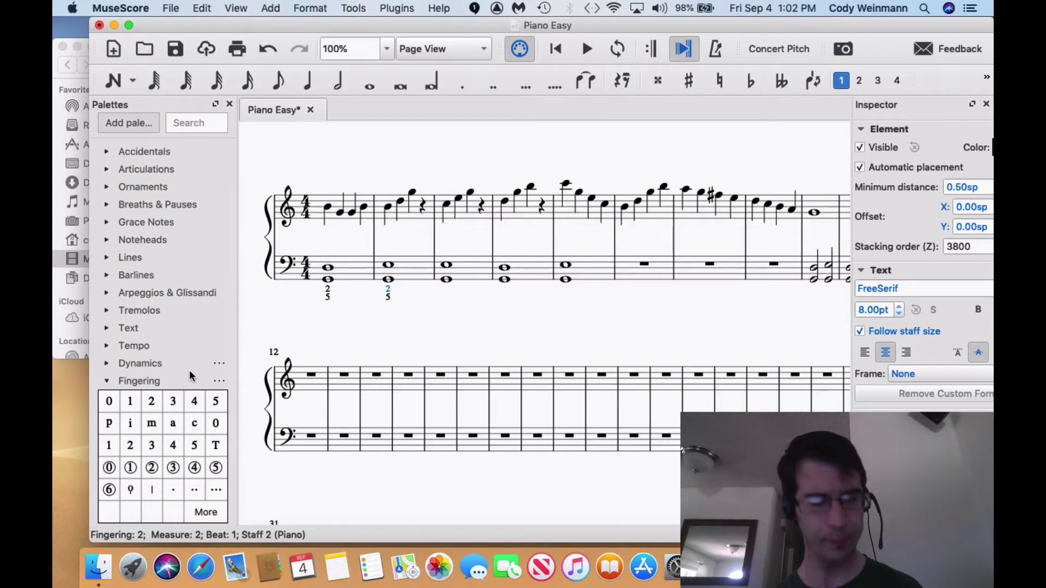
Step: Add fingerings 3-1-1-3 above the four treble notes of measure 1
mouse_move(129, 402)
left_mouse_down()
mouse_move(295, 284)
mouse_move(343, 219)
left_mouse_up()
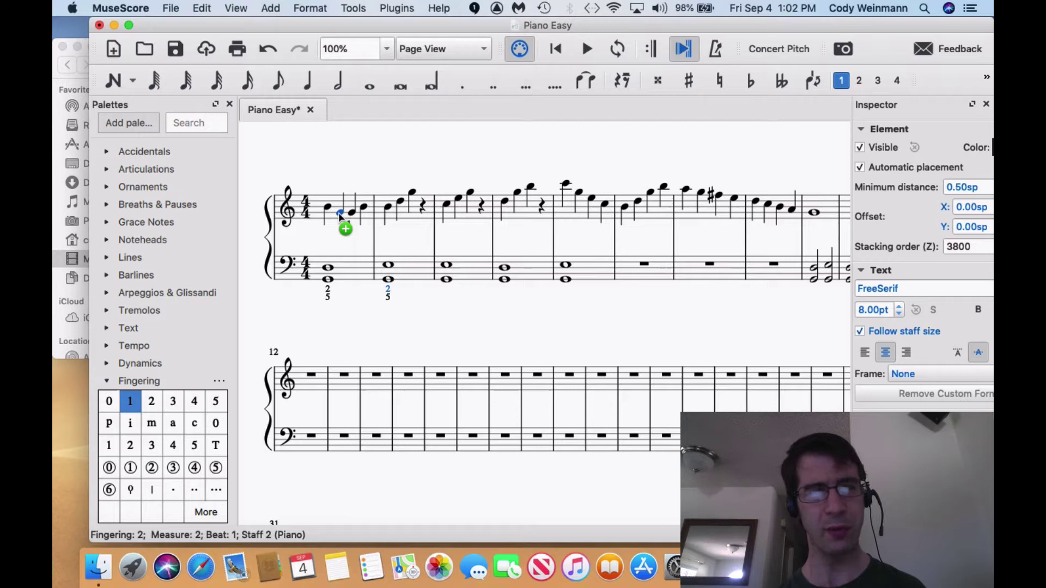
left_click_drag(342, 214, 338, 210)
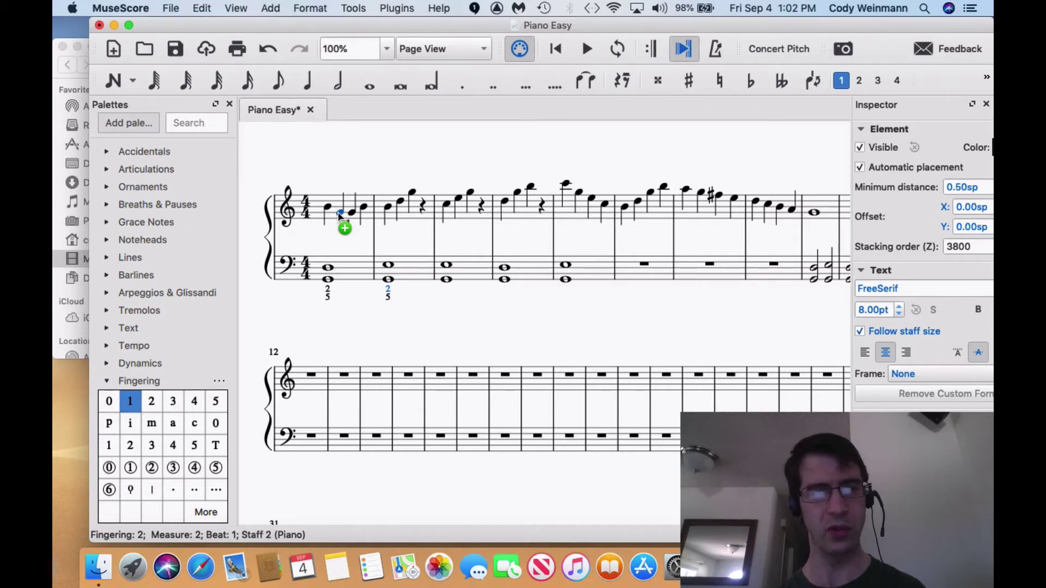
left_click_drag(342, 218, 342, 219)
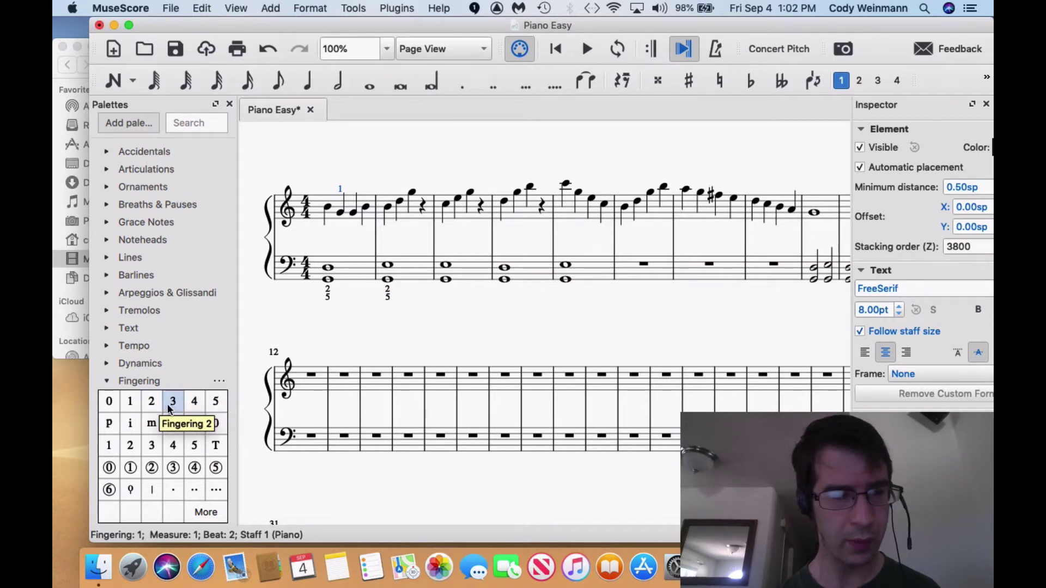
left_click_drag(173, 401, 326, 211)
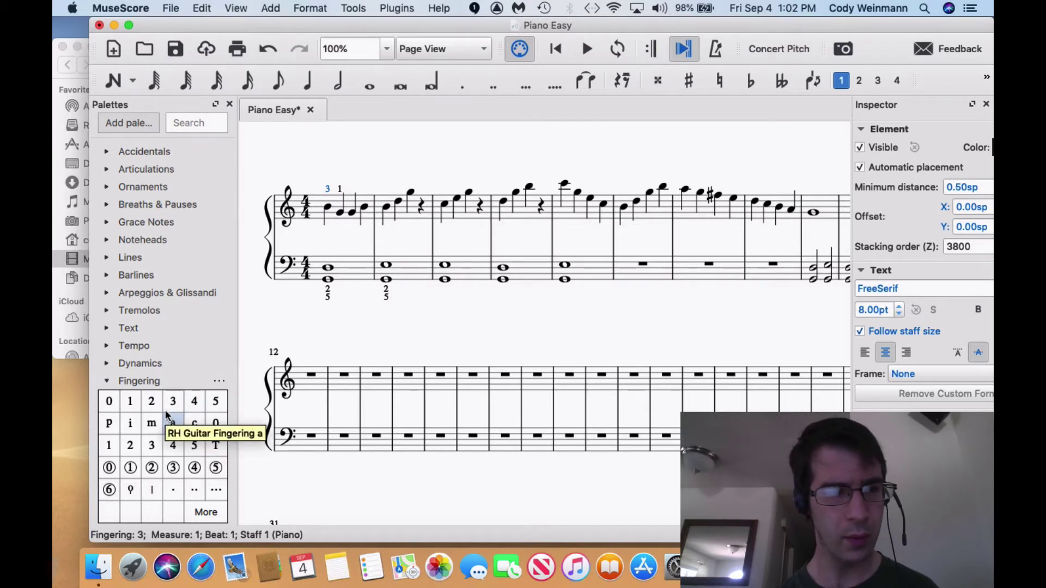
left_click_drag(130, 401, 215, 333)
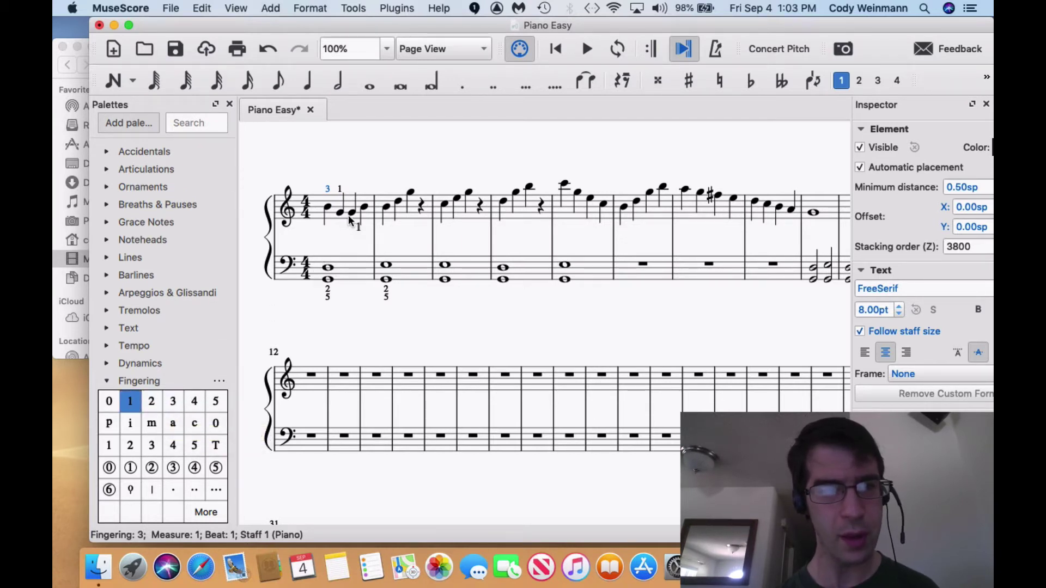
left_click_drag(343, 219, 354, 214)
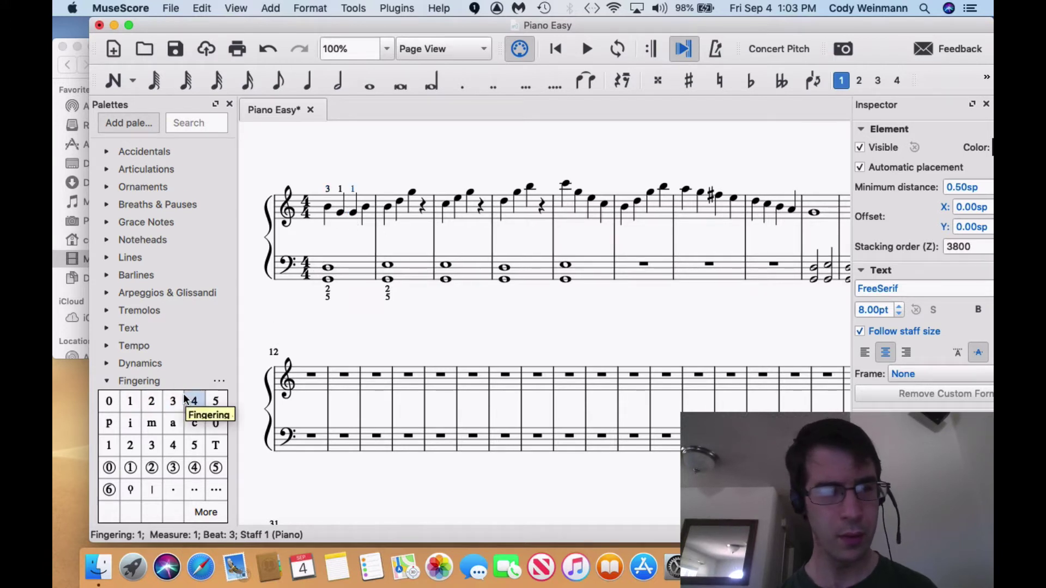
left_click_drag(173, 400, 372, 223)
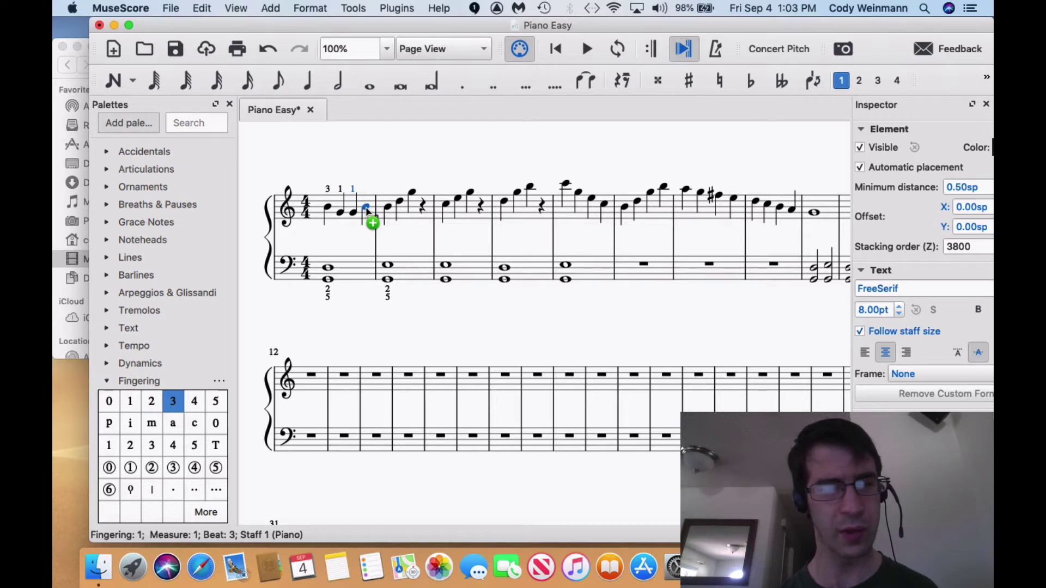
left_click_drag(372, 222, 369, 217)
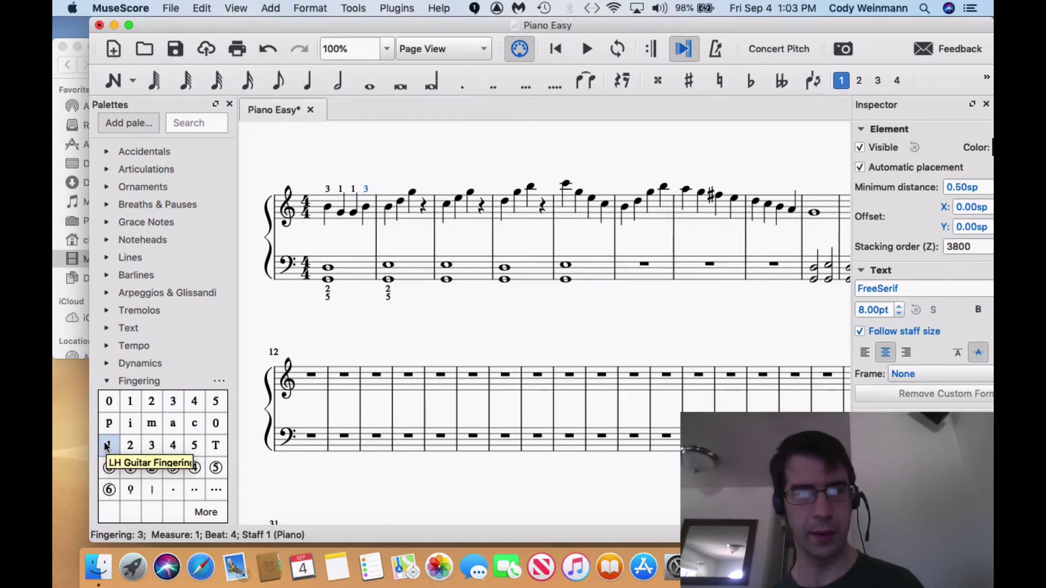
Step: Add fingering 1 above the G5, the third note of measure 2
mouse_move(106, 445)
left_mouse_down()
mouse_move(338, 310)
mouse_move(402, 221)
left_mouse_up()
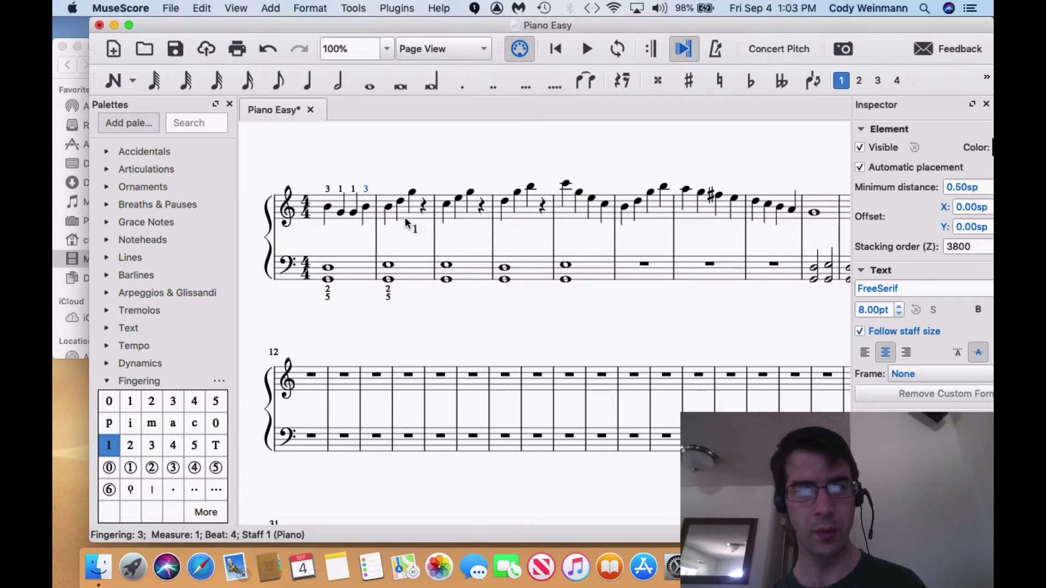
left_click_drag(404, 219, 413, 196)
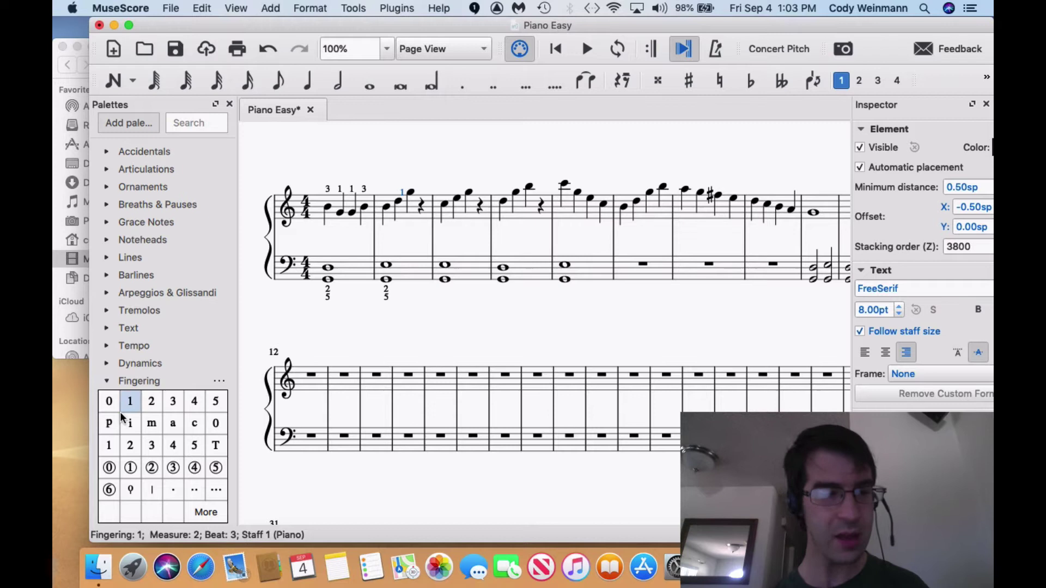
left_click(109, 445)
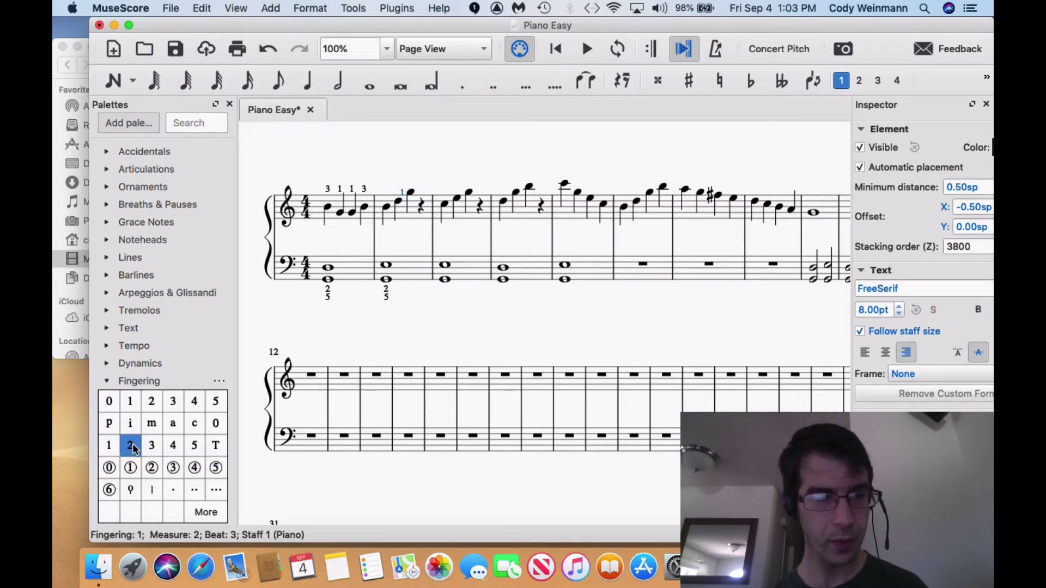
left_click(151, 445)
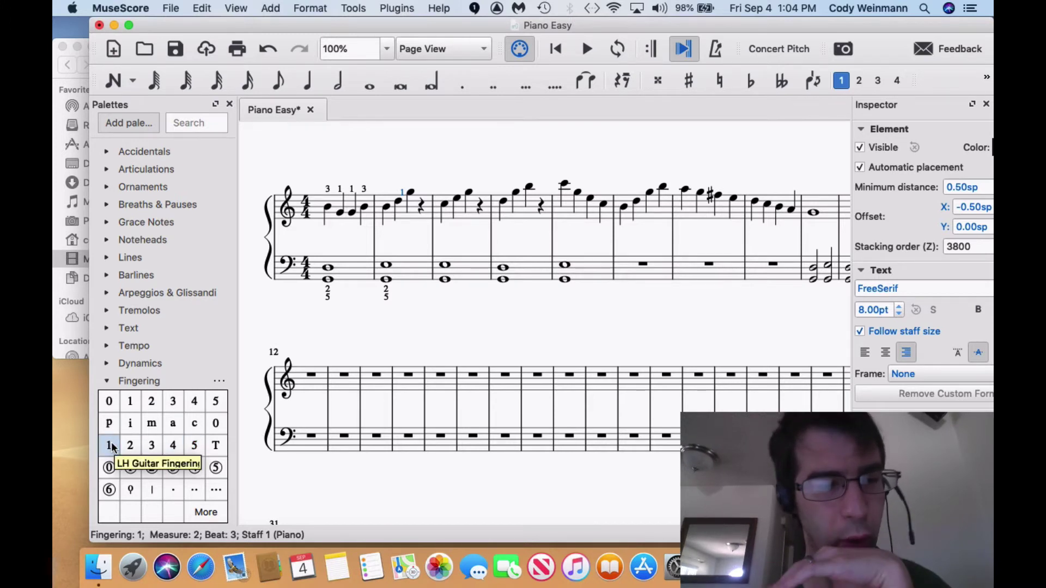
Step: Select the measure 2 G5 and its fingering, then bring up the Instruments dialog
left_click(406, 195)
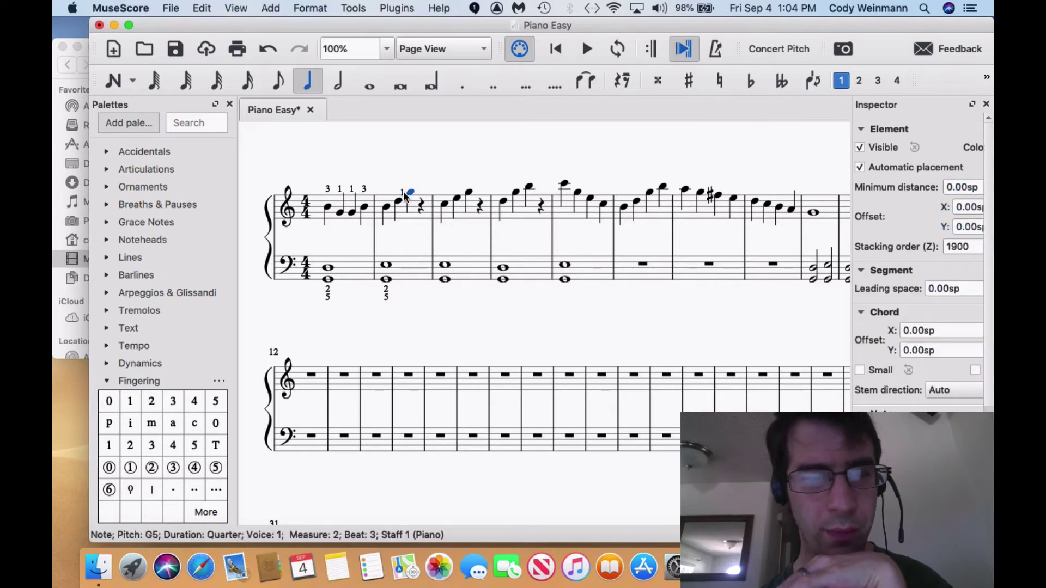
key("ctrl+f")
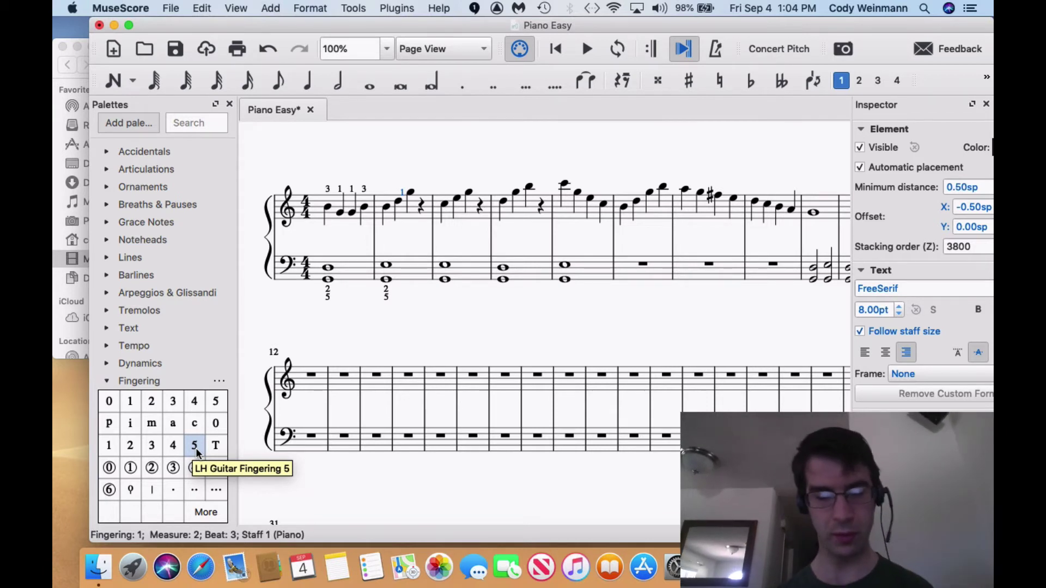
key("super")
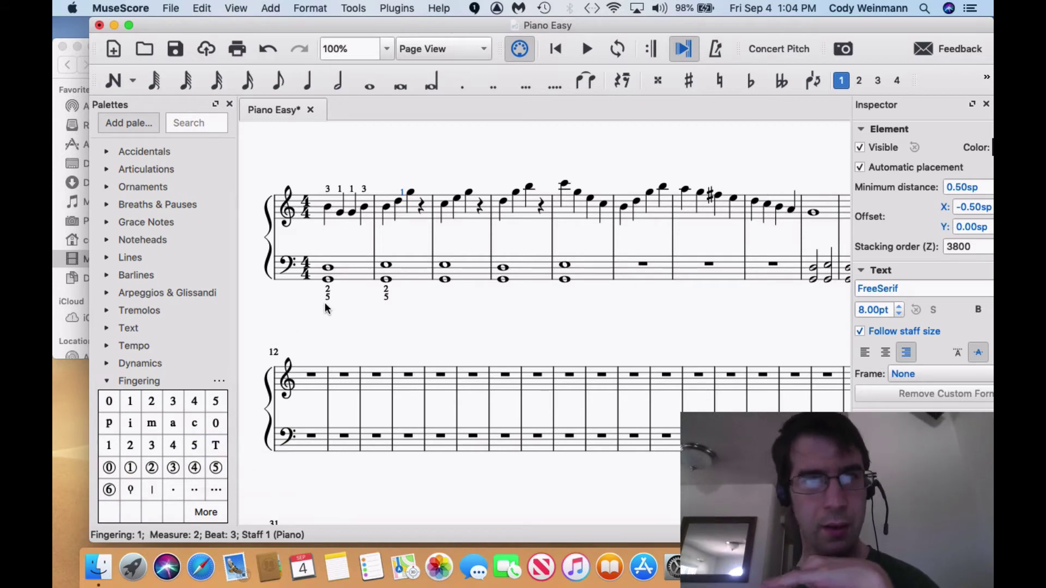
key("i")
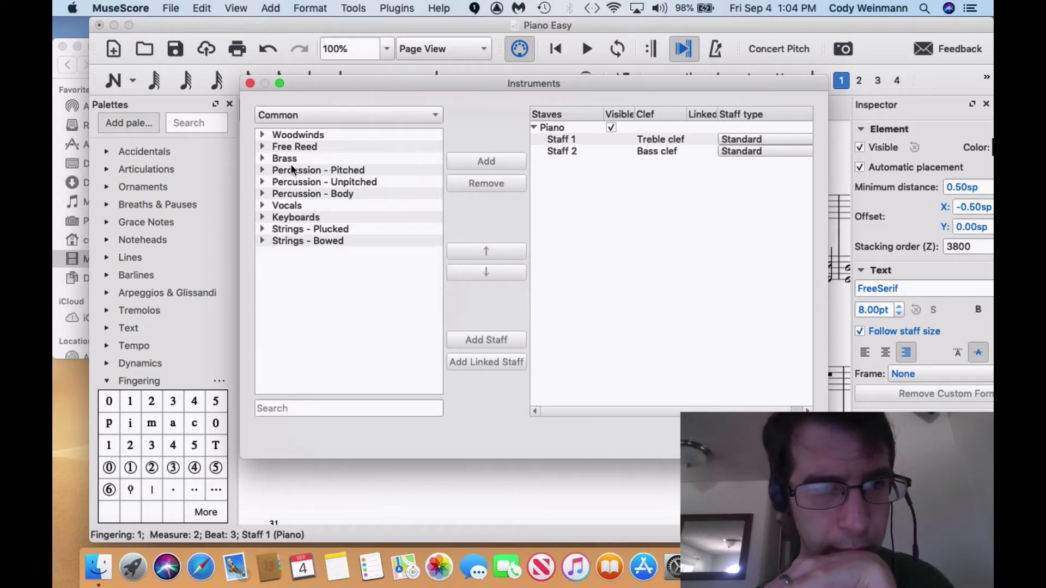
Step: Add Classical Guitar (Tablature) from Strings - Plucked to the score's instruments
double_click(302, 231)
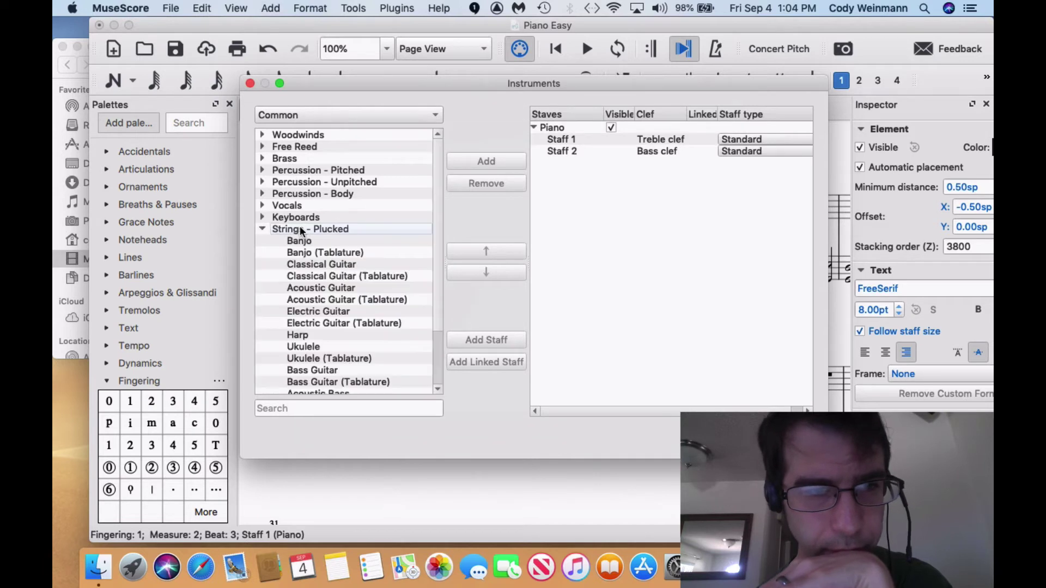
left_click(314, 276)
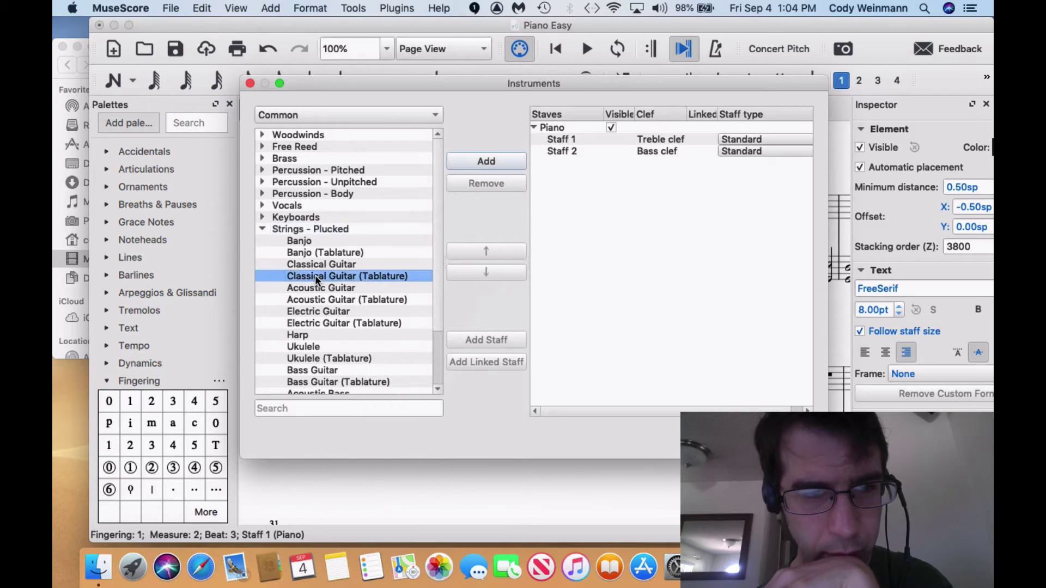
left_click(485, 160)
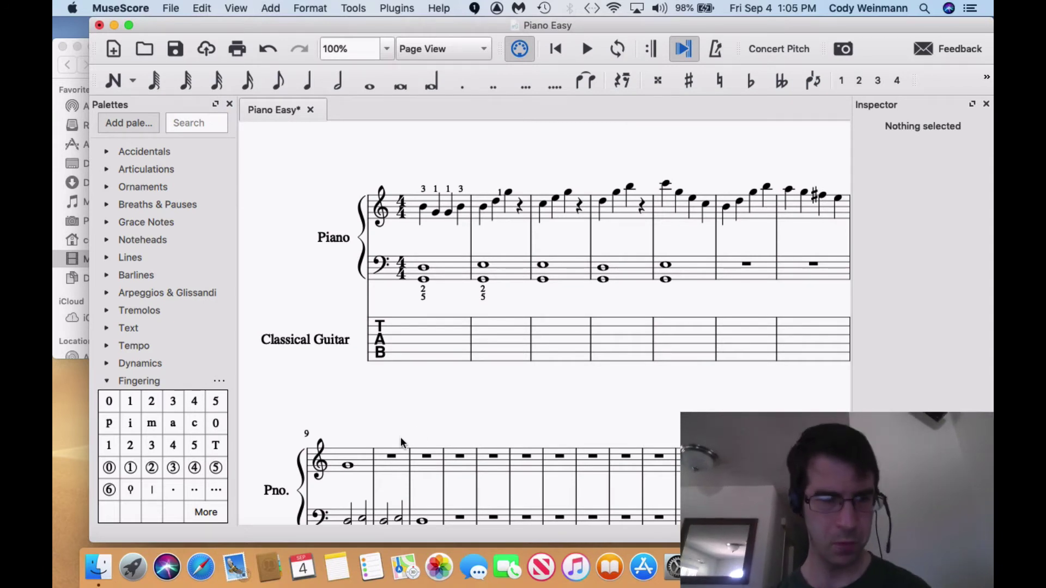
left_click(108, 445)
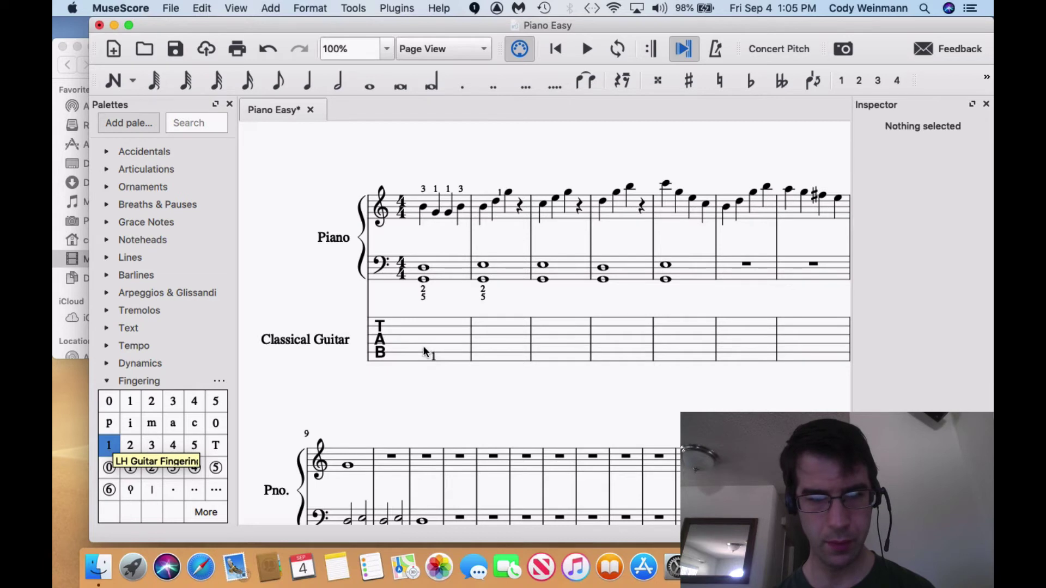
left_click_drag(423, 351, 423, 352)
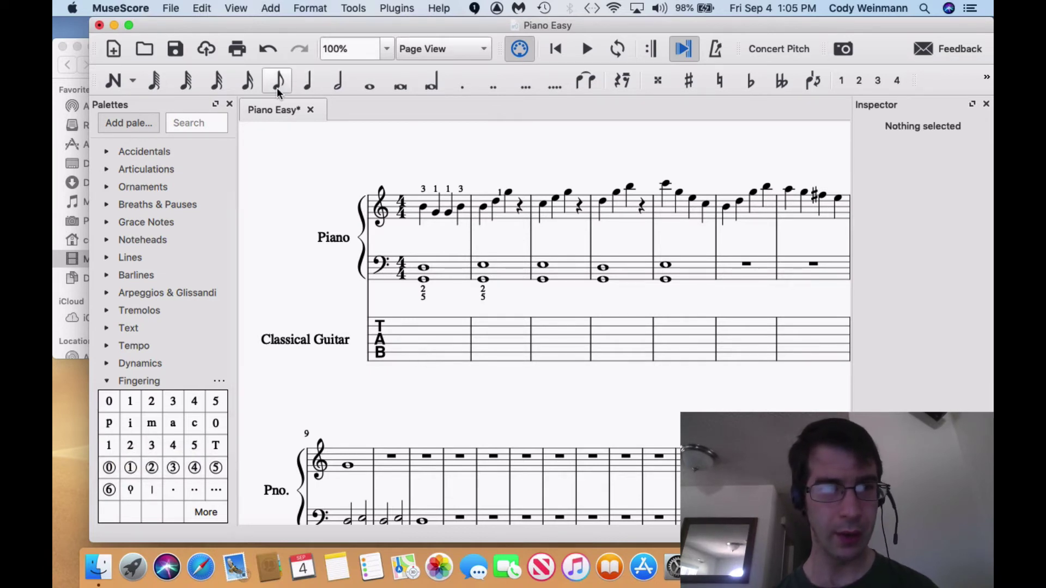
Step: Enter open-string (fret 0) quarter notes across tablature measures 1 and 2
left_click(305, 85)
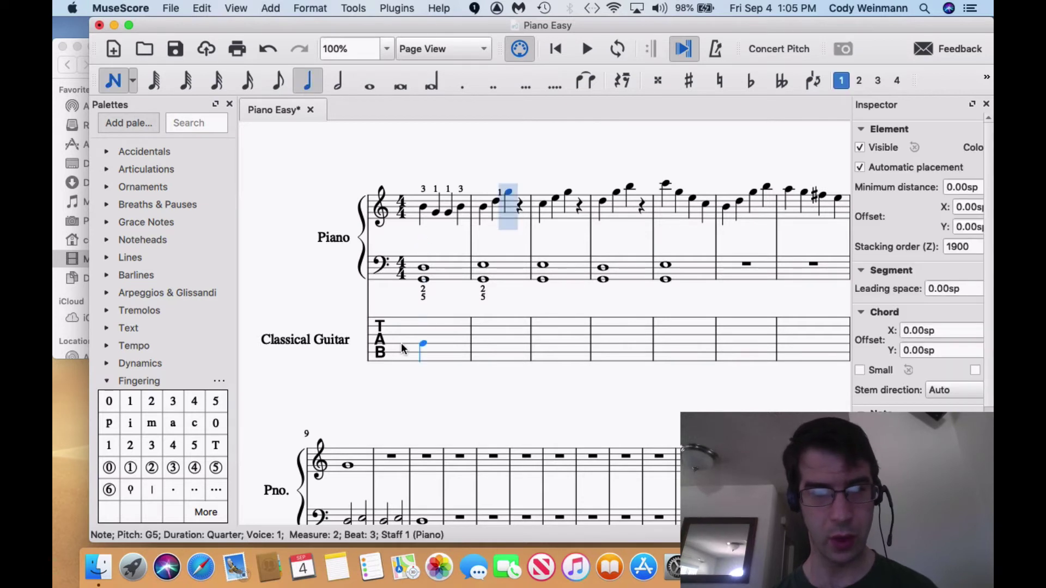
left_click(422, 352)
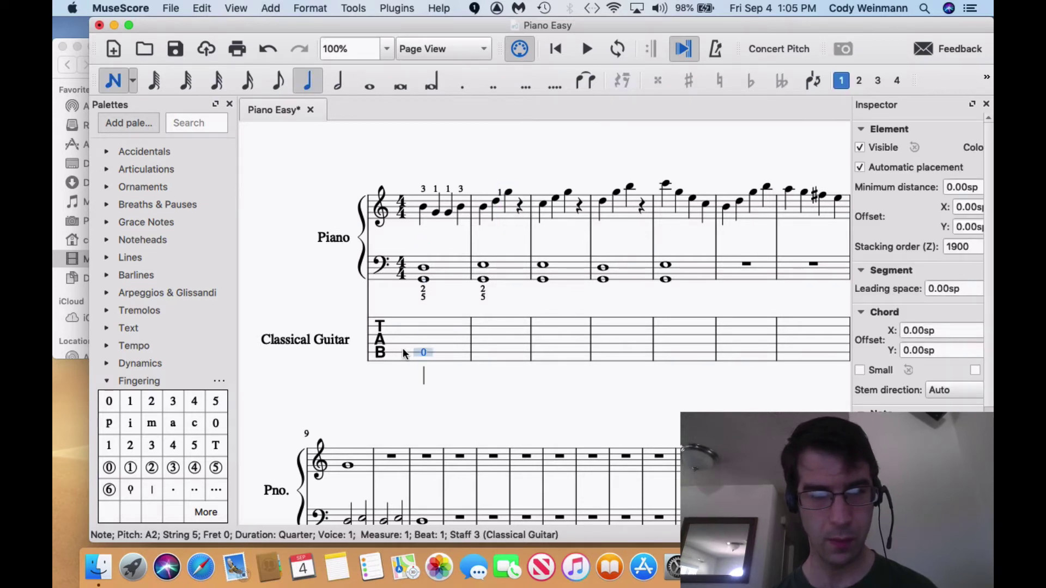
left_click(445, 344)
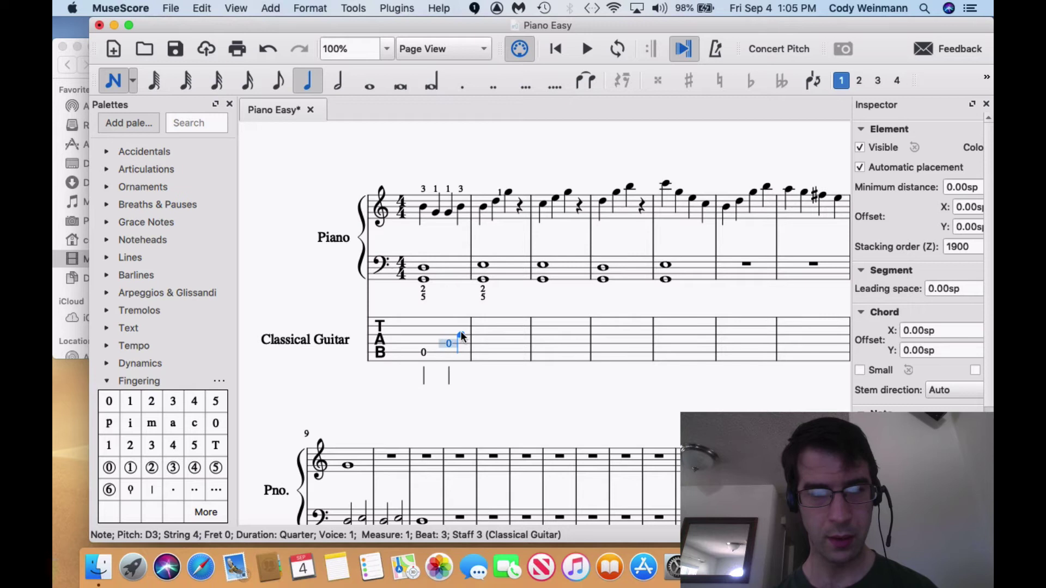
left_click(461, 334)
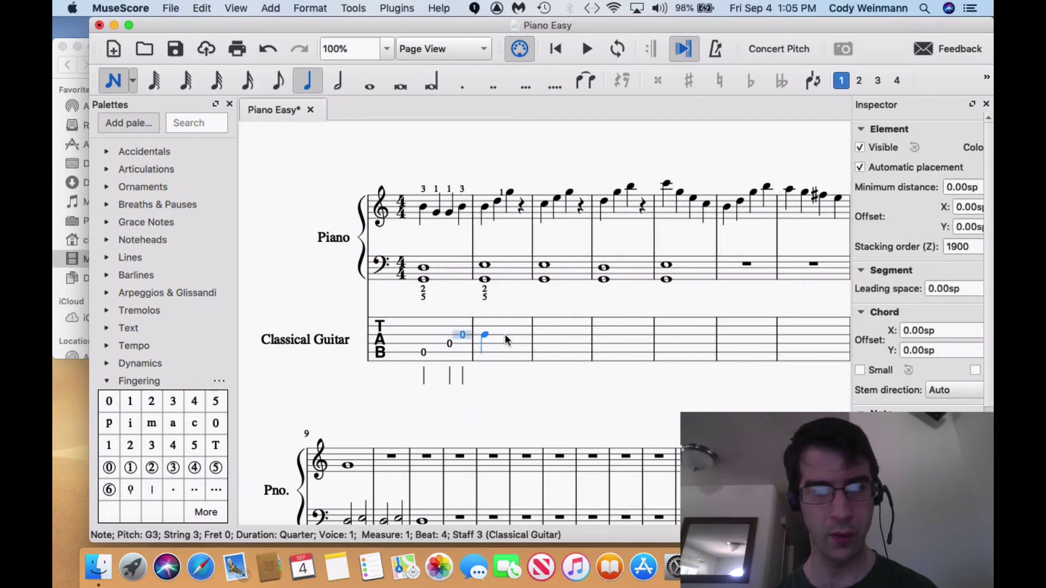
left_click(485, 334)
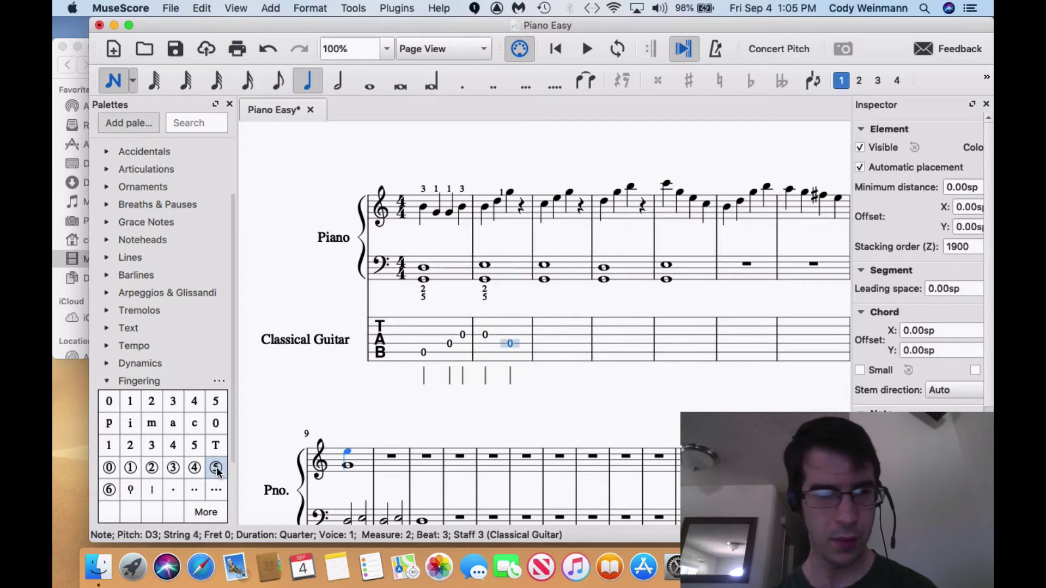
Step: Drag finger number 1 onto the first tab note in measure 1
left_click_drag(109, 446, 423, 353)
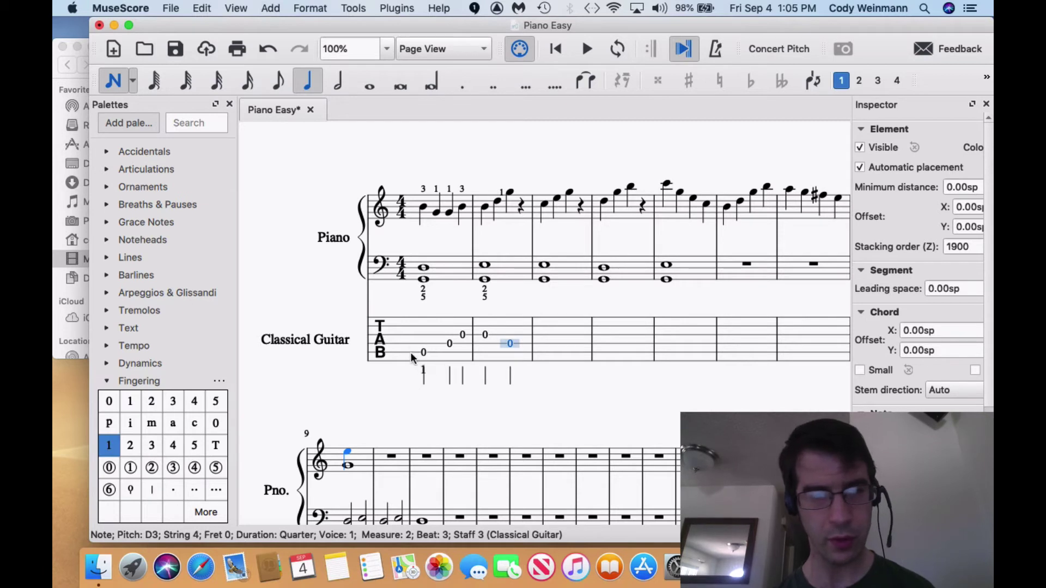
left_click_drag(423, 352, 425, 378)
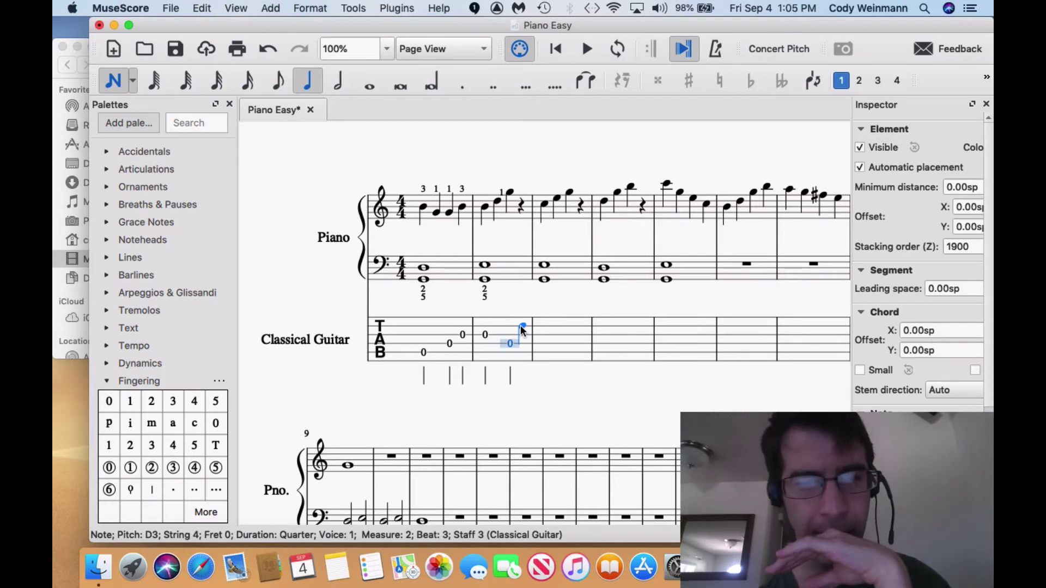
left_click(130, 401)
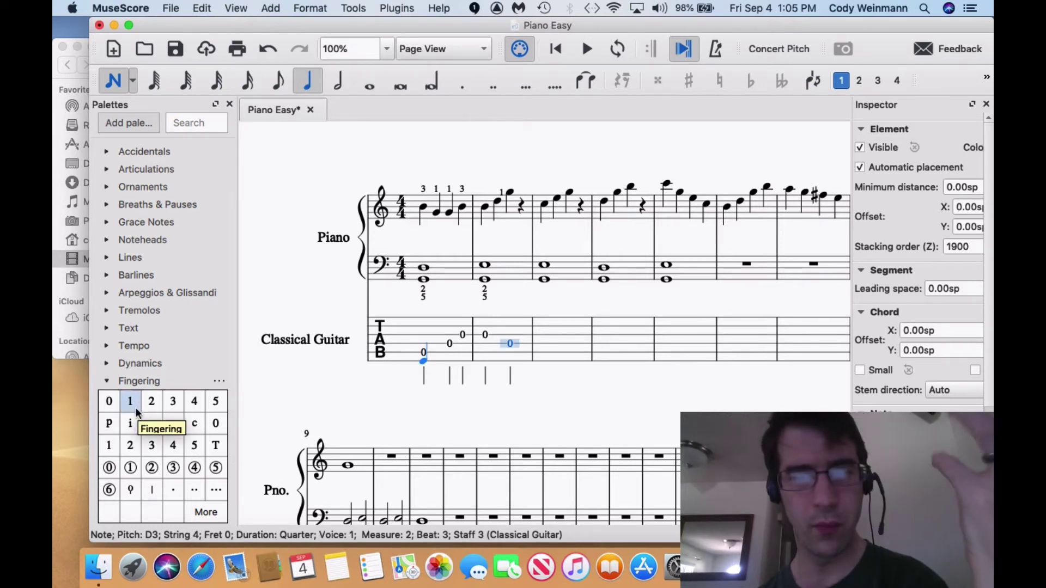
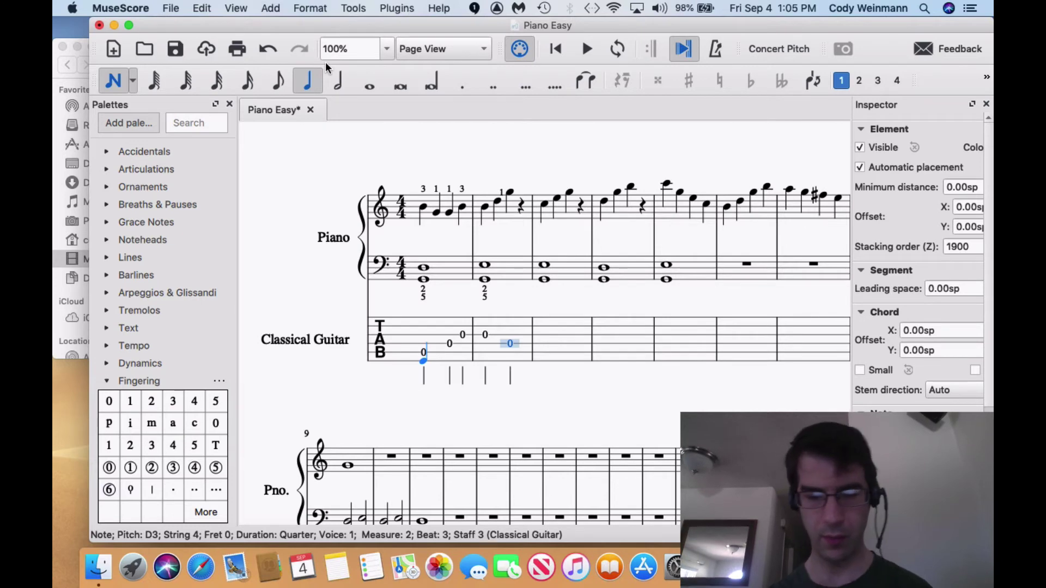
Step: Add an Acoustic Guitar from Strings – Plucked in the Instruments dialog, then close it
key("i")
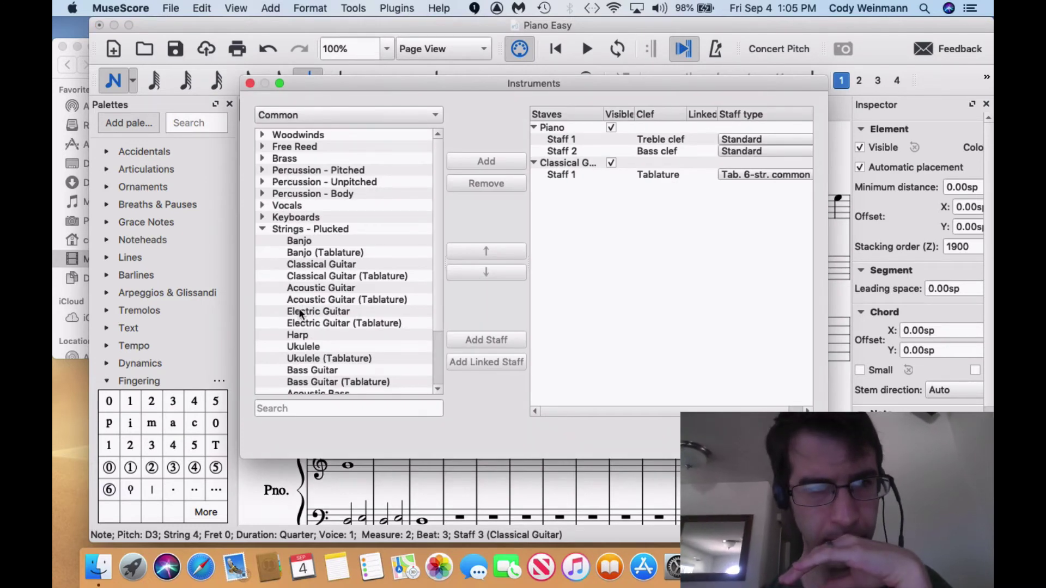
left_click(320, 288)
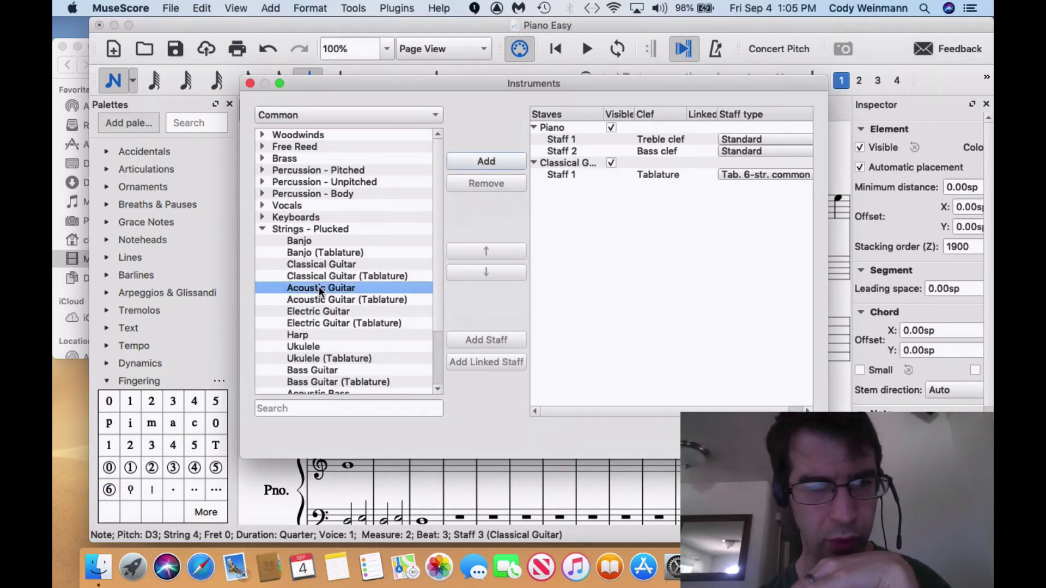
left_click(487, 161)
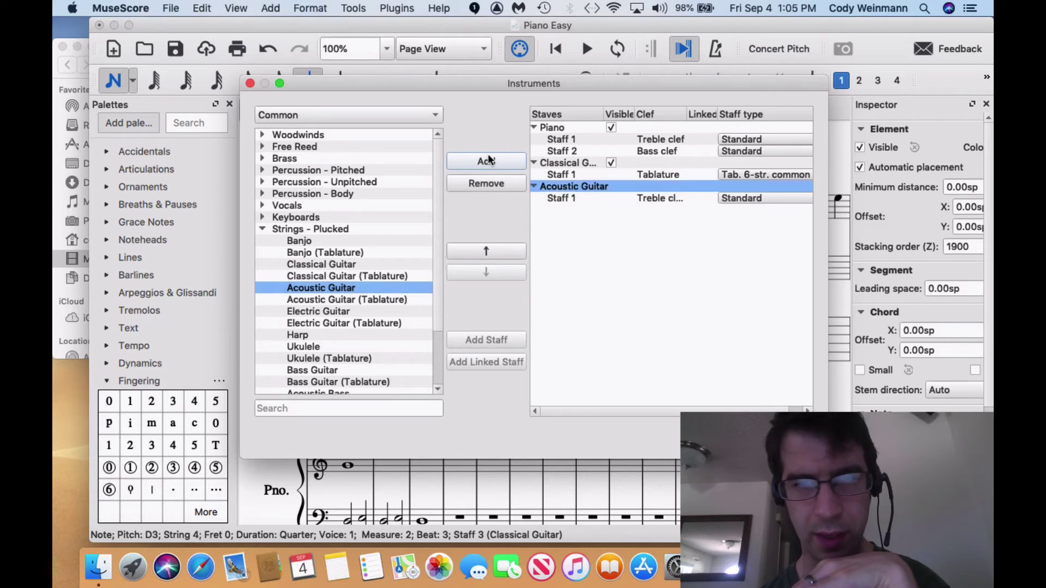
key("Return")
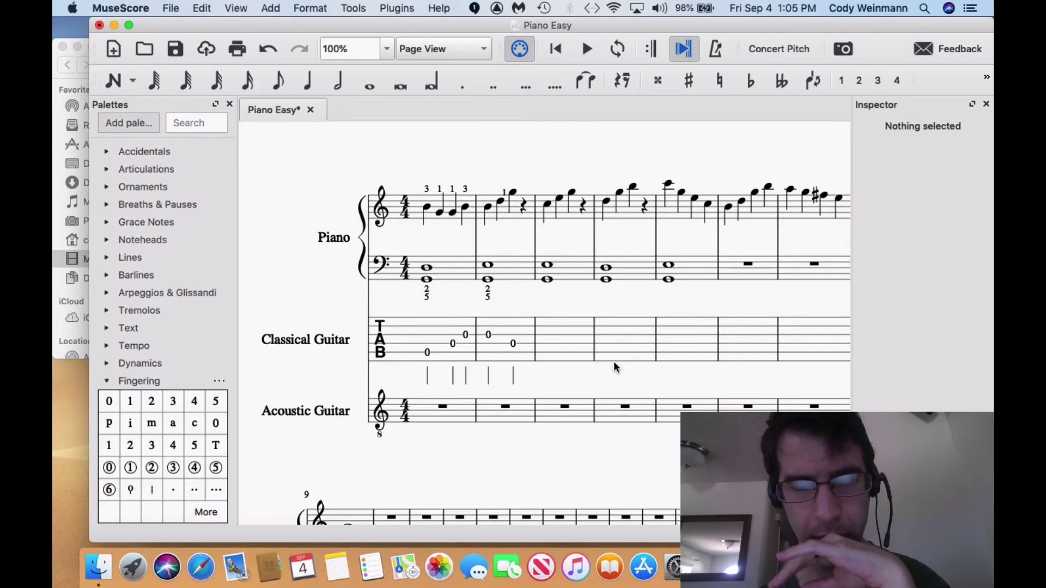
Step: Start note input in Acoustic Guitar measure 1 and enter a beat-1 quarter note, adjusted to B3
left_click(447, 418)
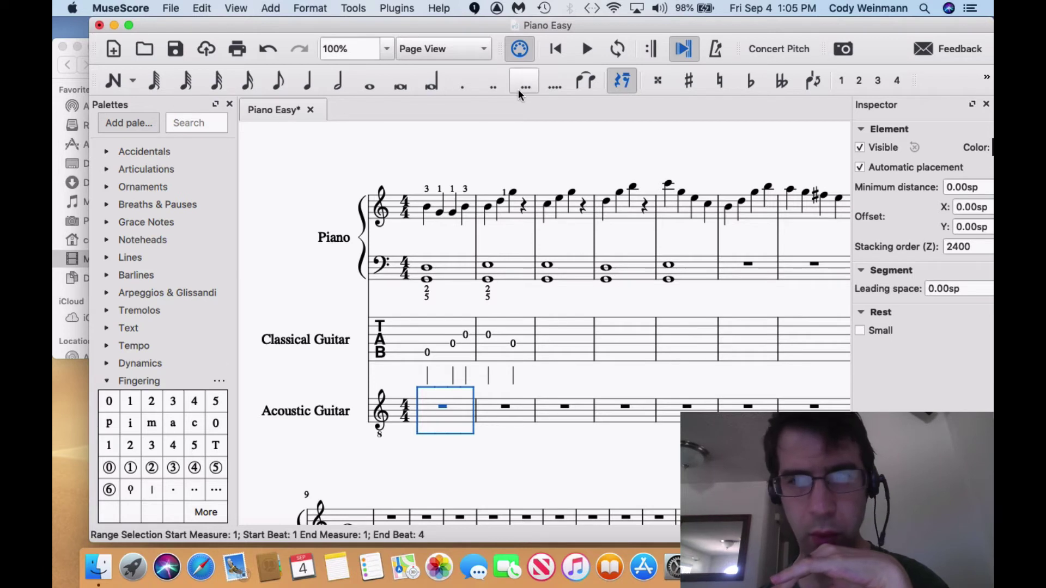
left_click(114, 80)
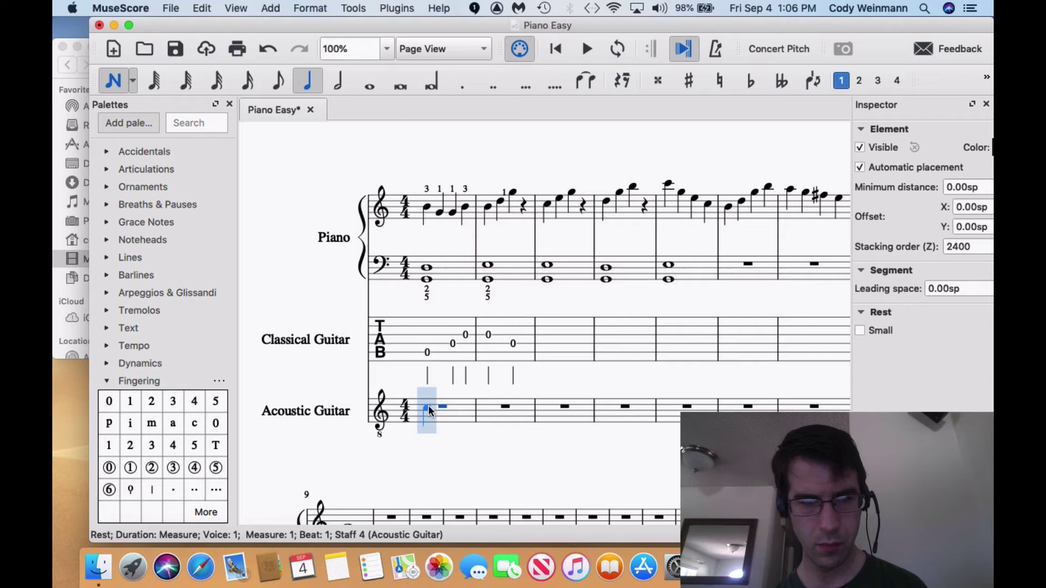
left_click(428, 404)
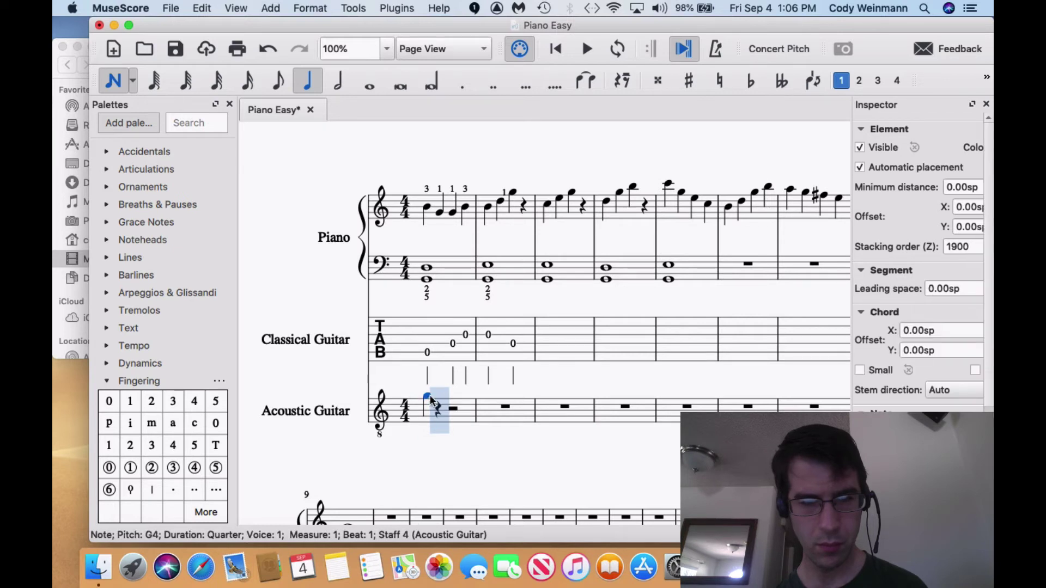
key("Down")
key("Down")
key("Down")
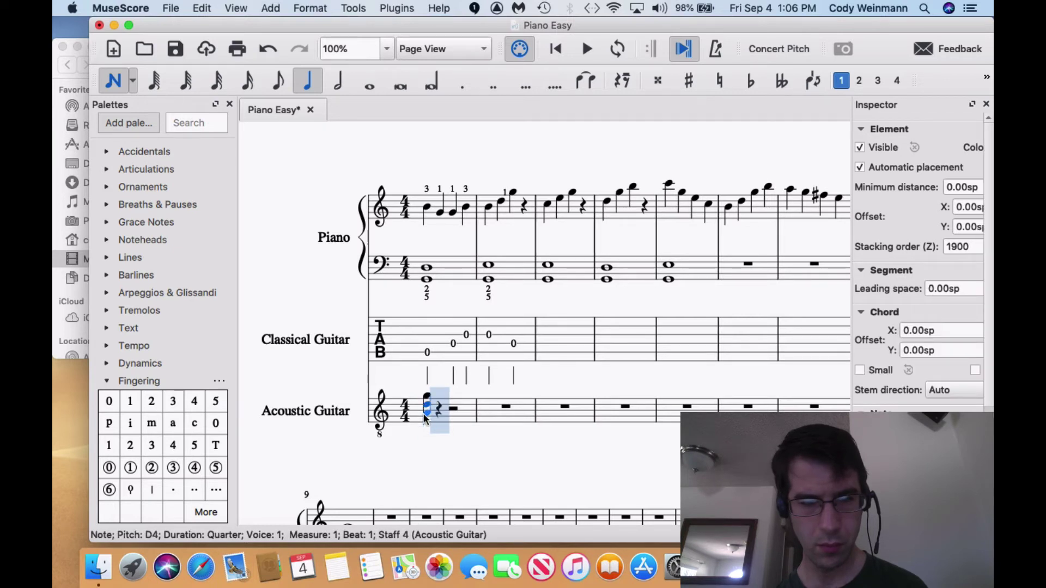
key("Down")
key("Down")
key("Down")
key("Up")
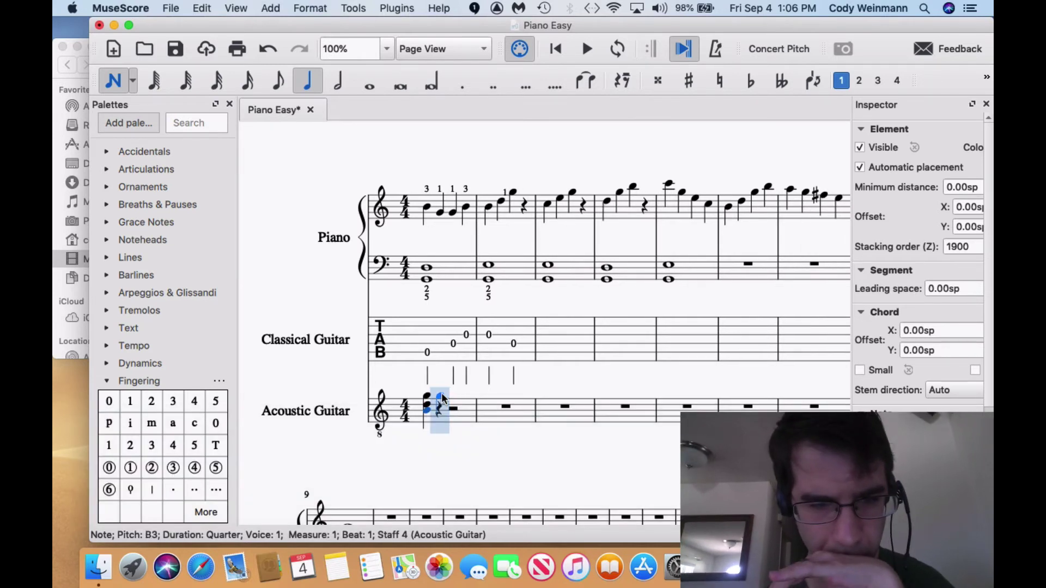
Step: Enter G4–D4–B3 quarter chords on beats 2 and 4 and a G4–B3 chord on beat 3
left_click(440, 399)
left_click(439, 406)
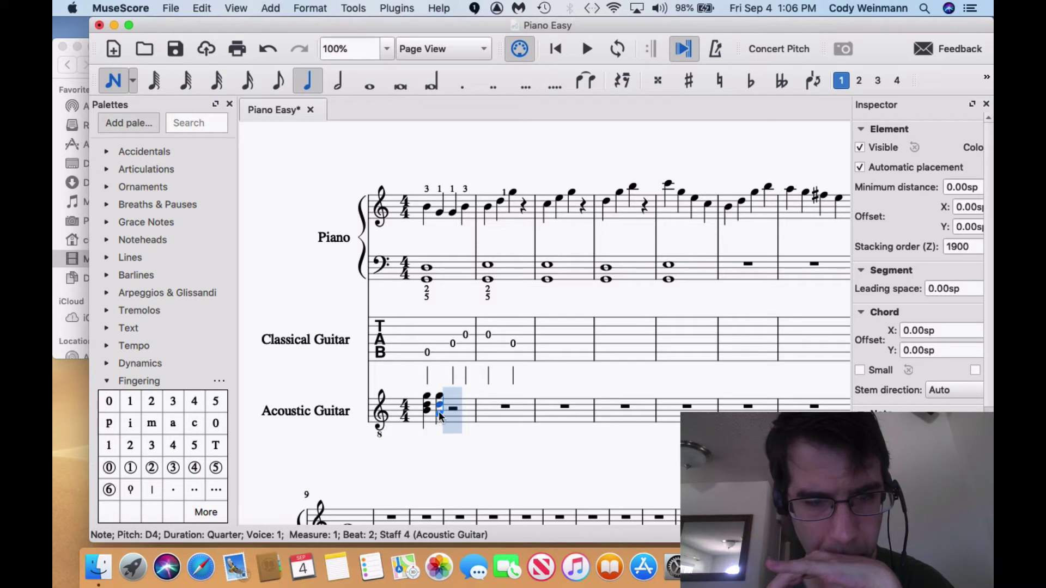
left_click(439, 410)
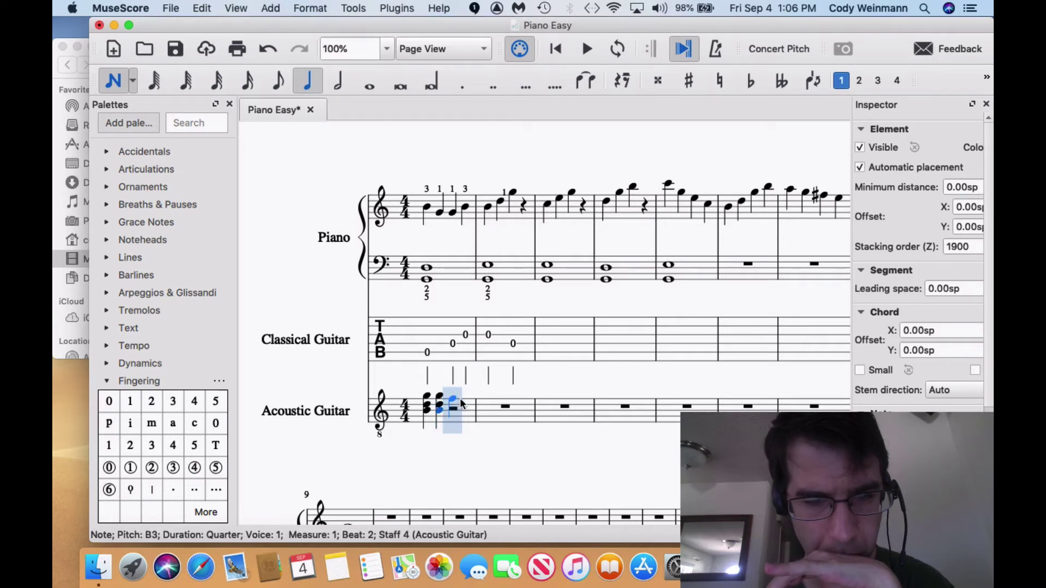
left_click(460, 399)
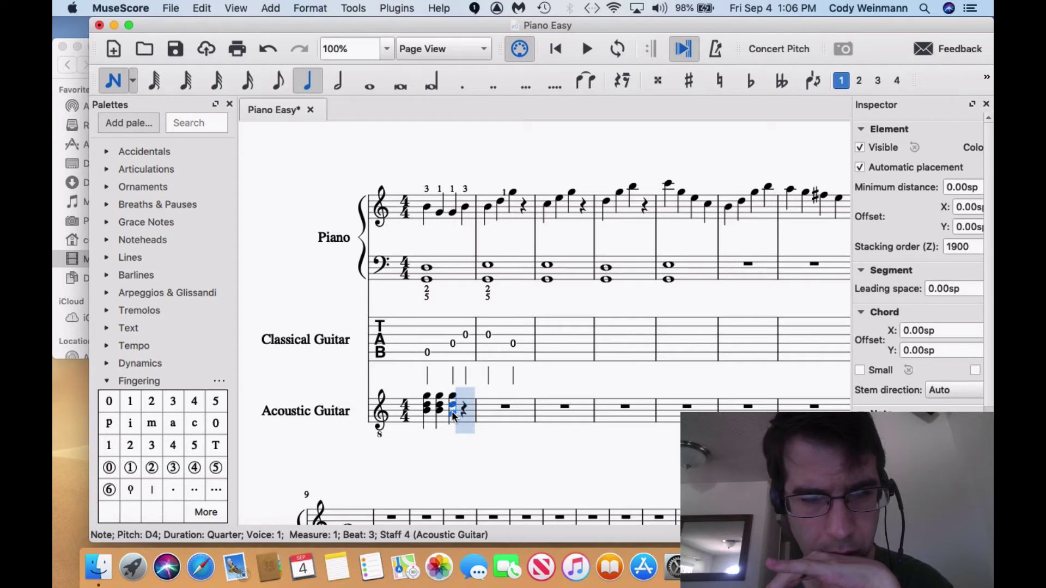
left_click(455, 415)
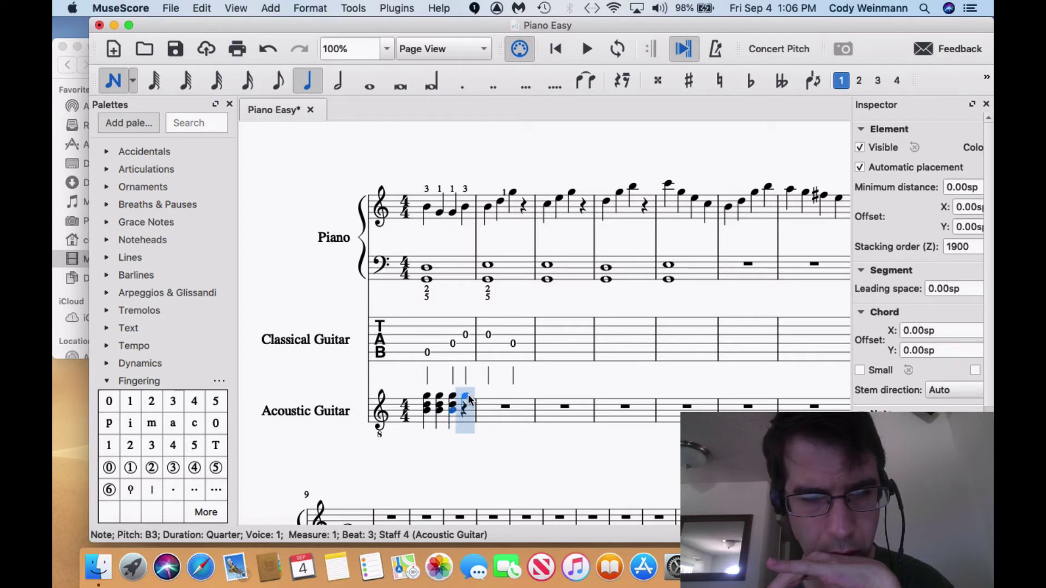
left_click(469, 398)
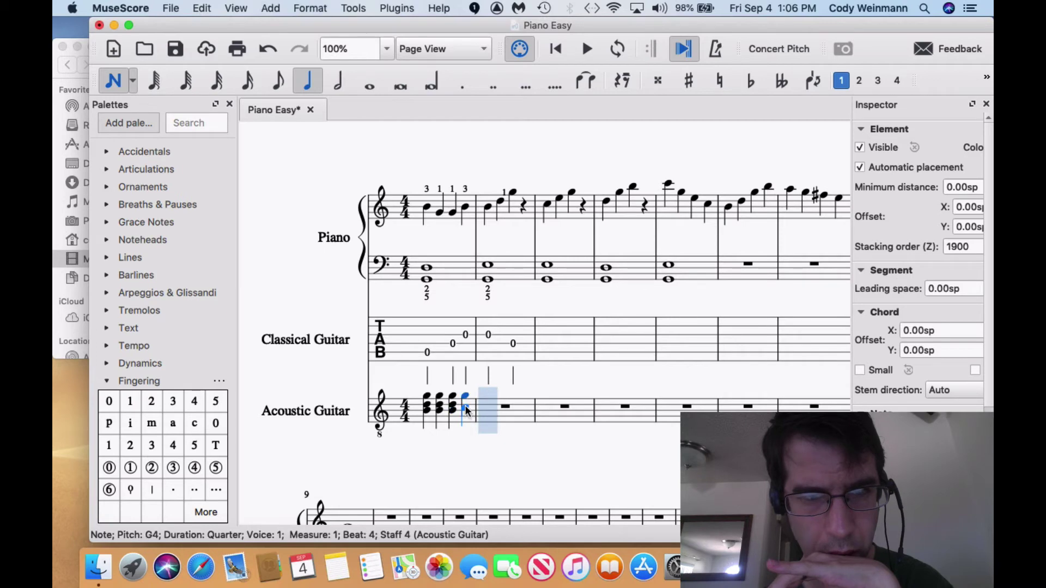
left_click(467, 409)
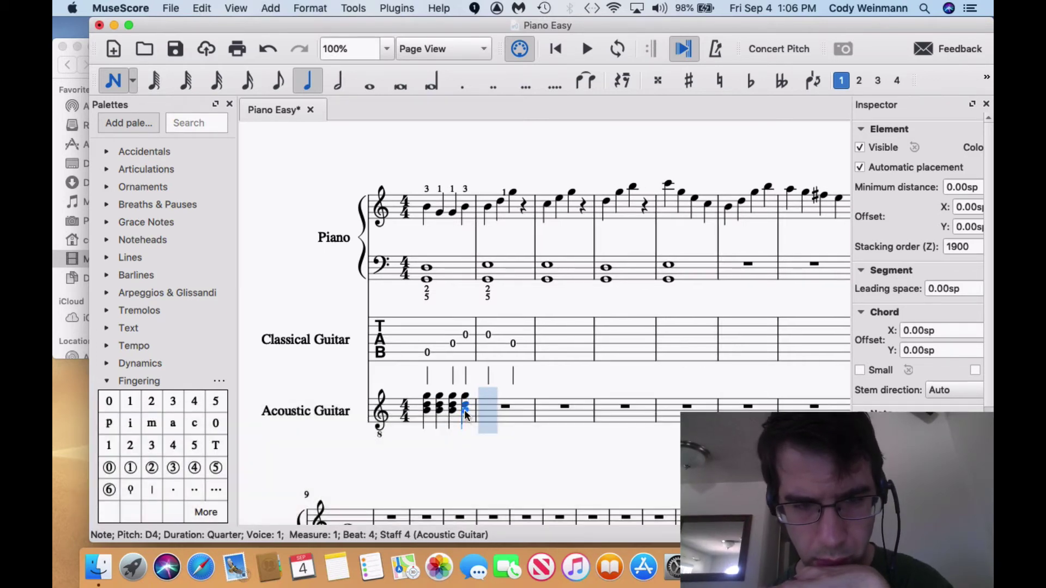
left_click(467, 414)
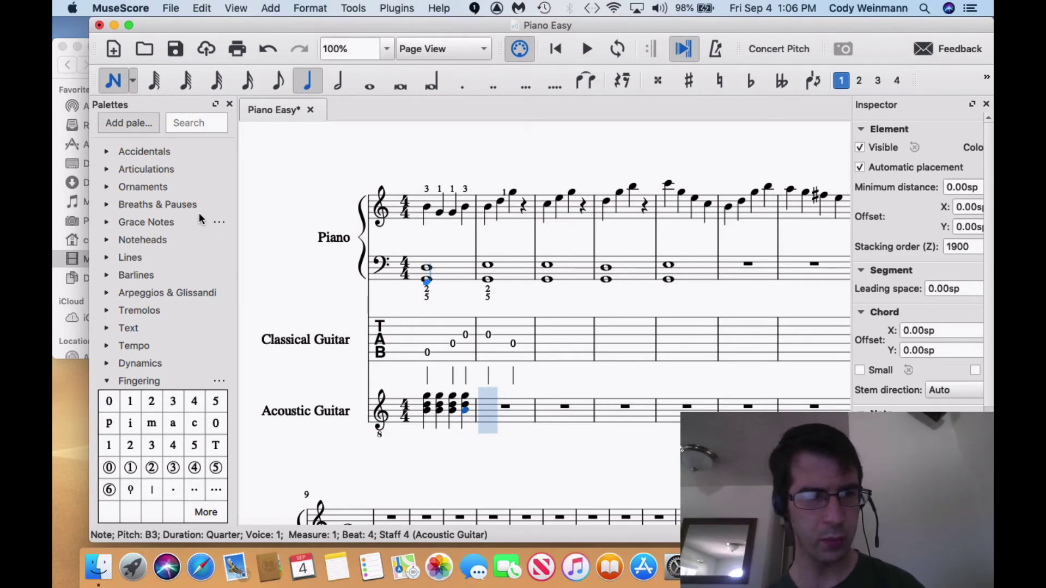
Step: Abandon fingering 1 and place fingering 4 on the first chord's top note
left_click(110, 448)
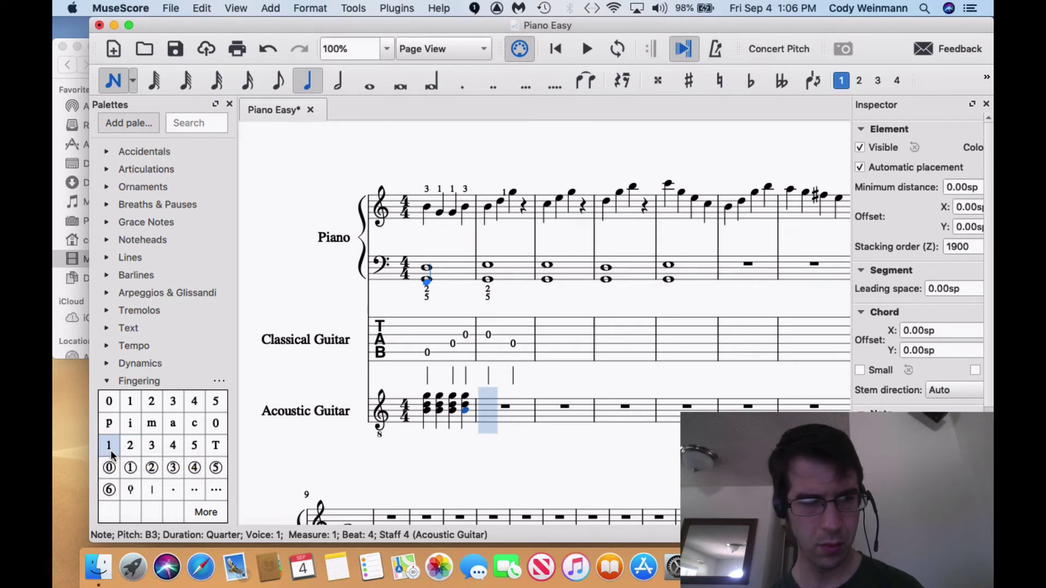
left_click_drag(110, 451, 315, 438)
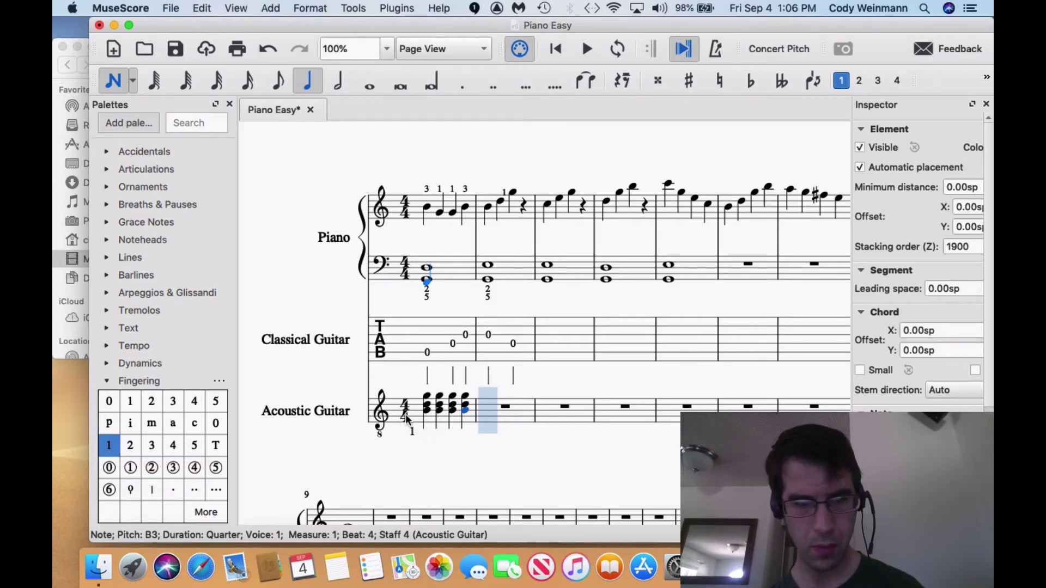
left_click_drag(413, 398, 114, 452)
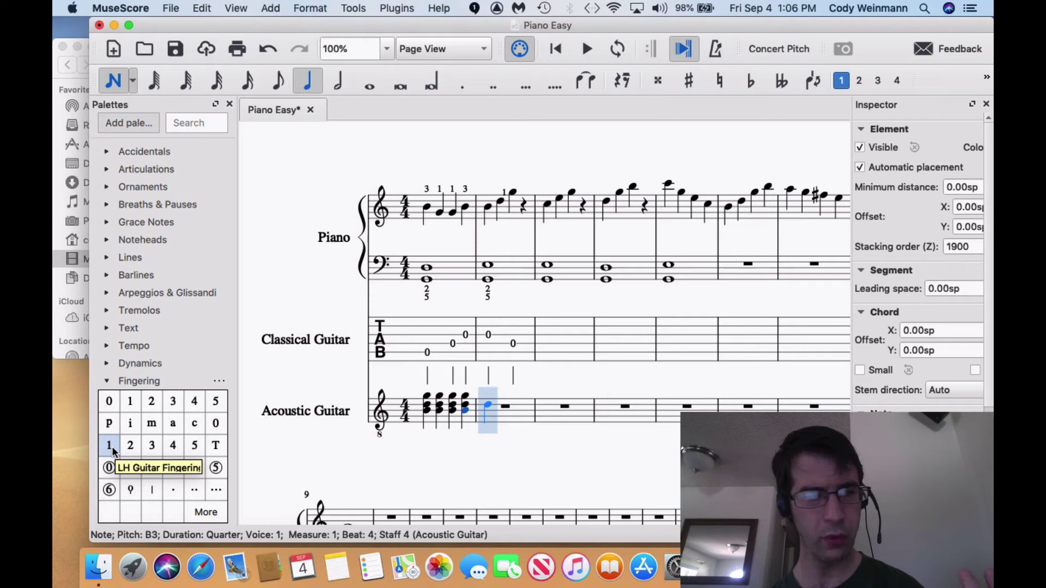
left_click(173, 445)
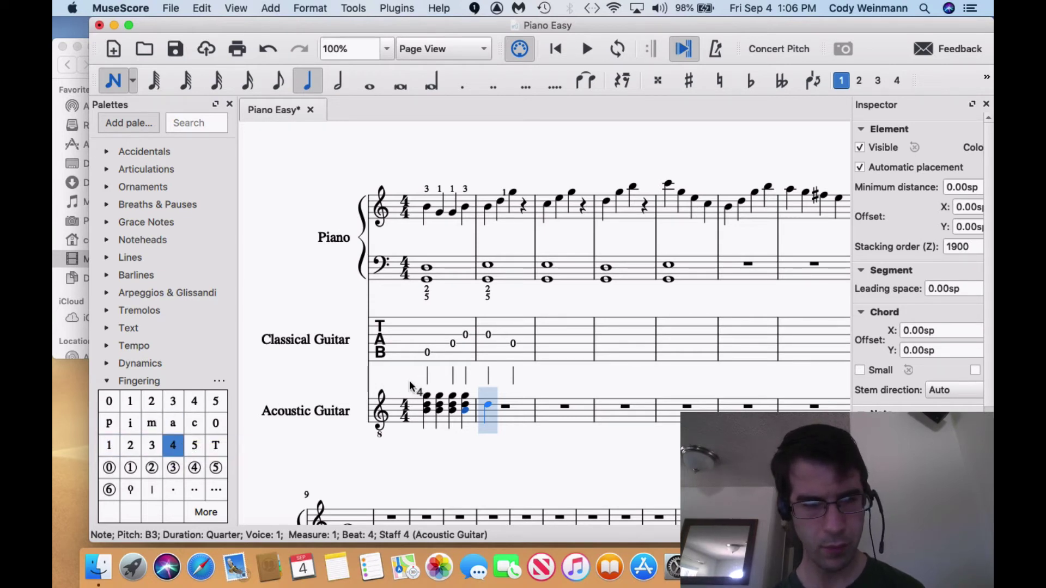
key("ctrl+Down")
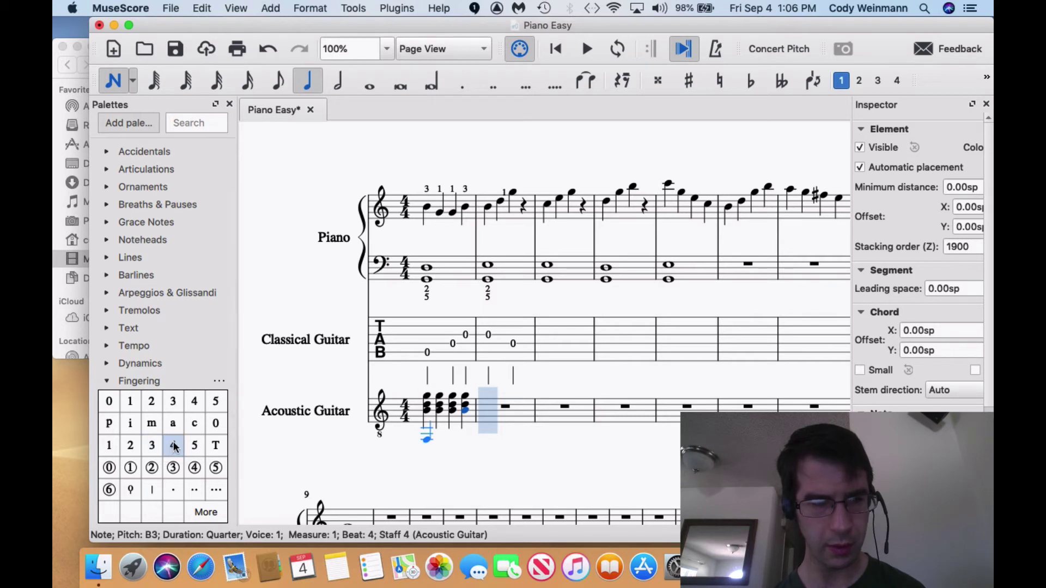
left_click(174, 446)
left_click(431, 402)
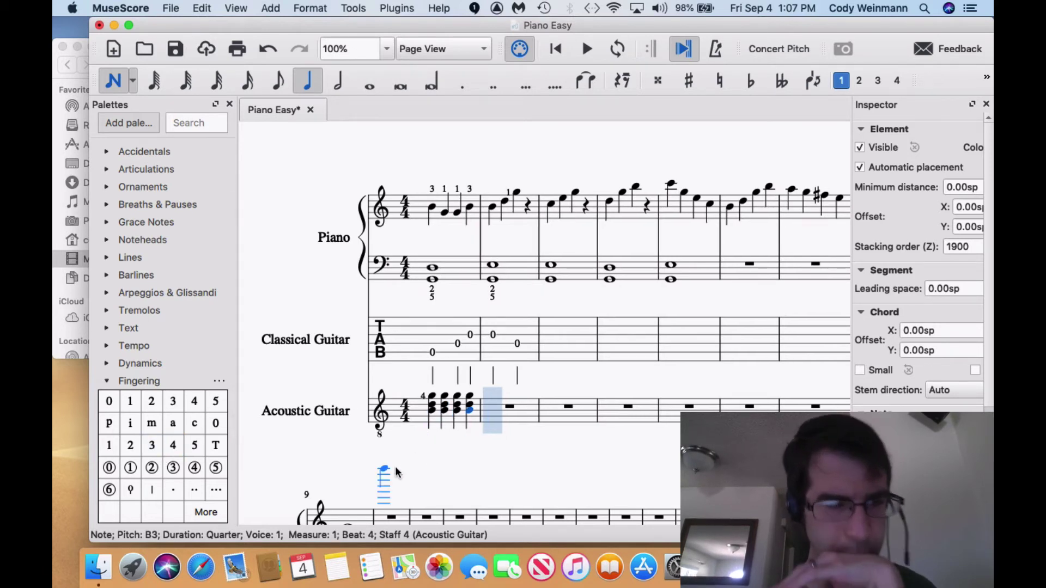
Step: Place fingerings 3 and 2 on the lower notes of the first chord
left_click(151, 446)
left_click_drag(319, 425, 440, 413)
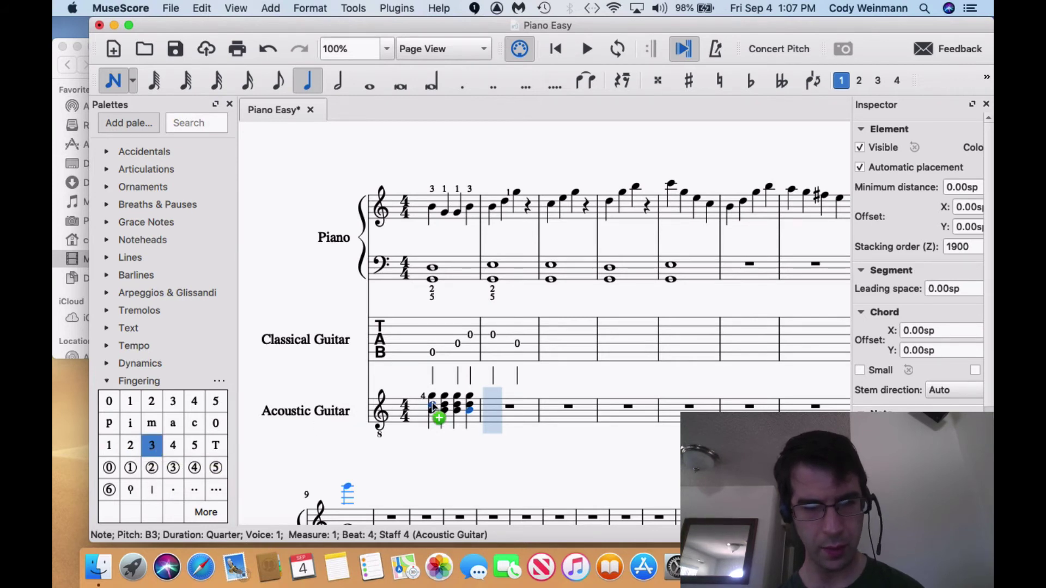
left_click(173, 468)
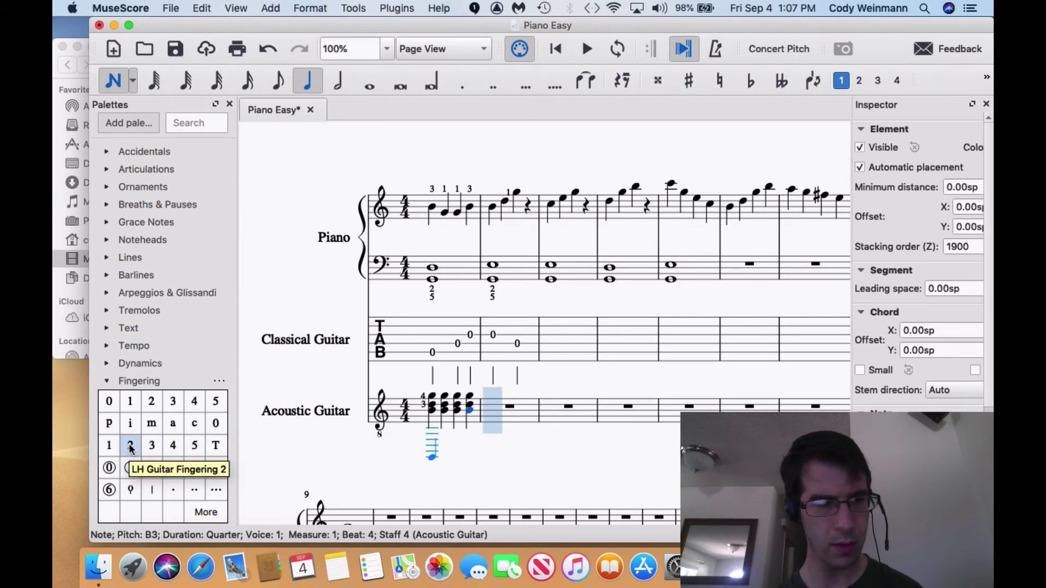
left_click_drag(130, 446, 433, 413)
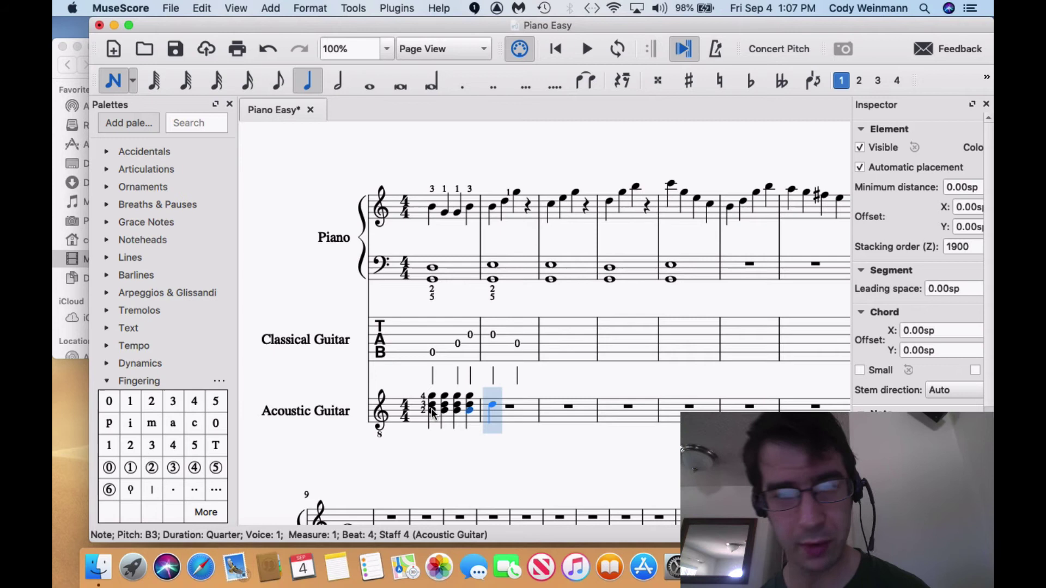
Step: Undo the last two edits and leave note input mode
key("super+z")
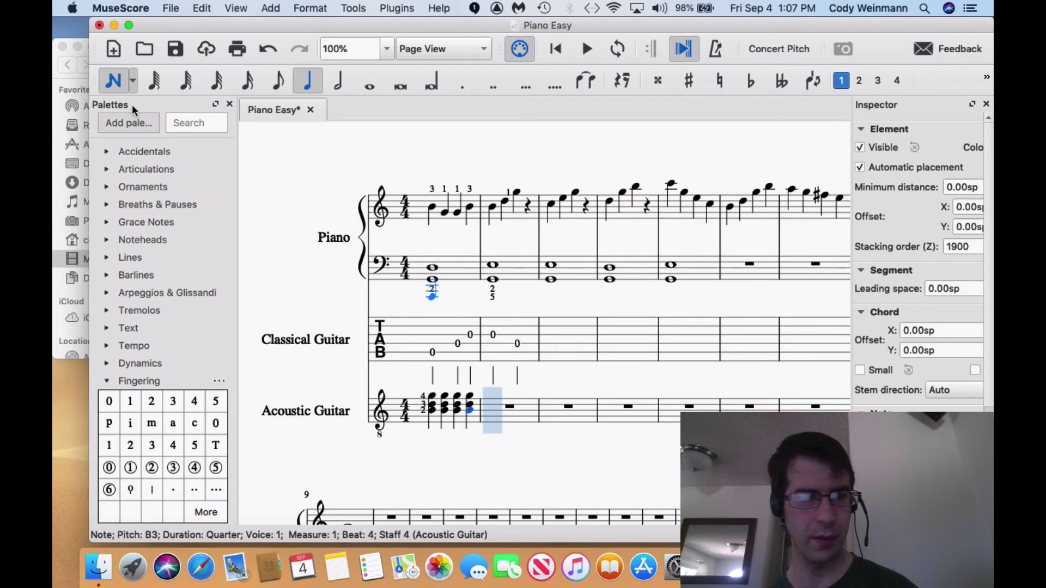
key("super+z")
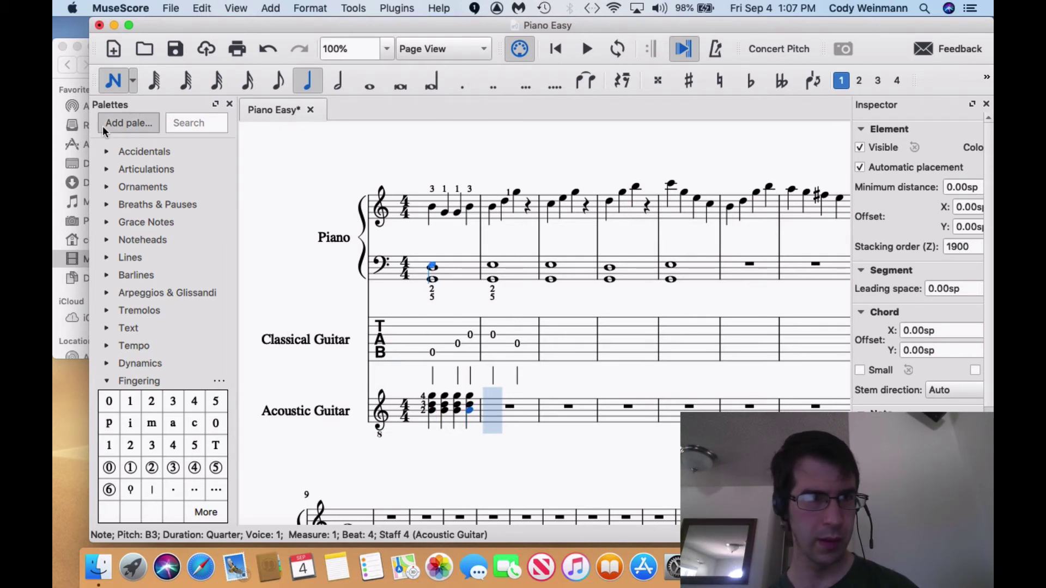
left_click(113, 80)
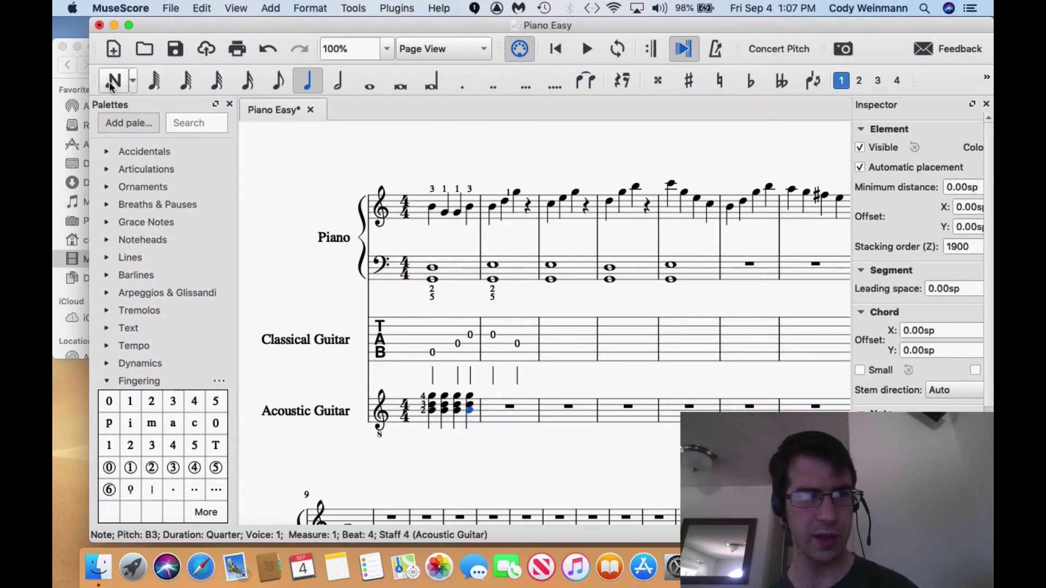
Step: Copy Acoustic Guitar measure 1 and paste it into Classical Guitar tab measure 4
left_click(459, 418, "shift")
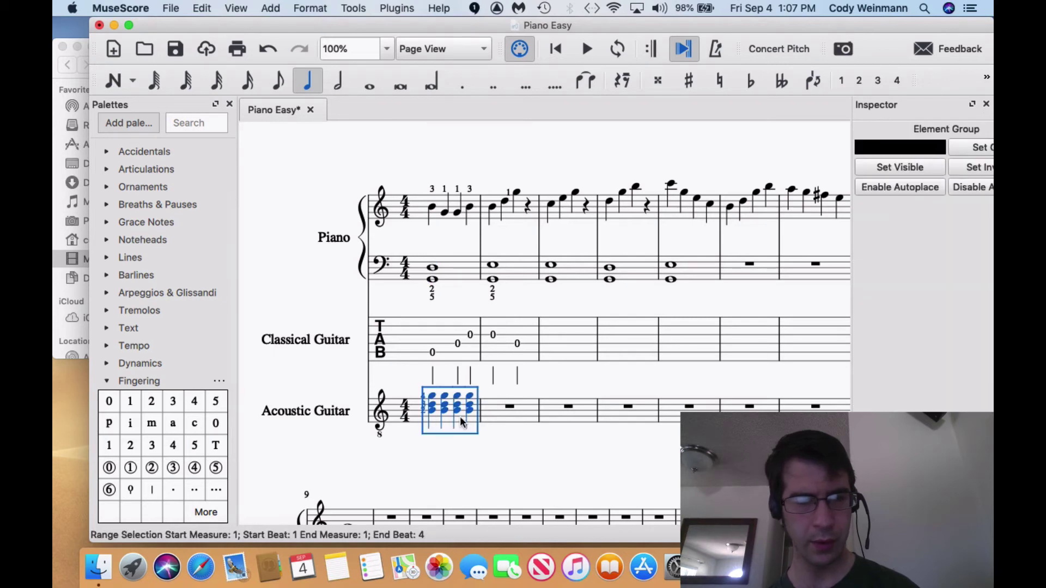
key("super+c")
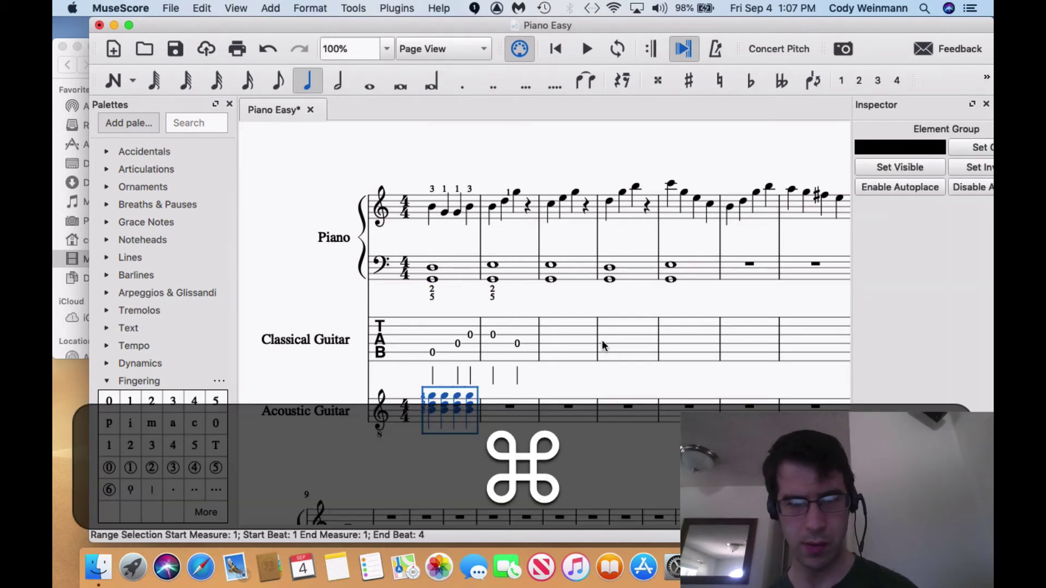
left_click(583, 341)
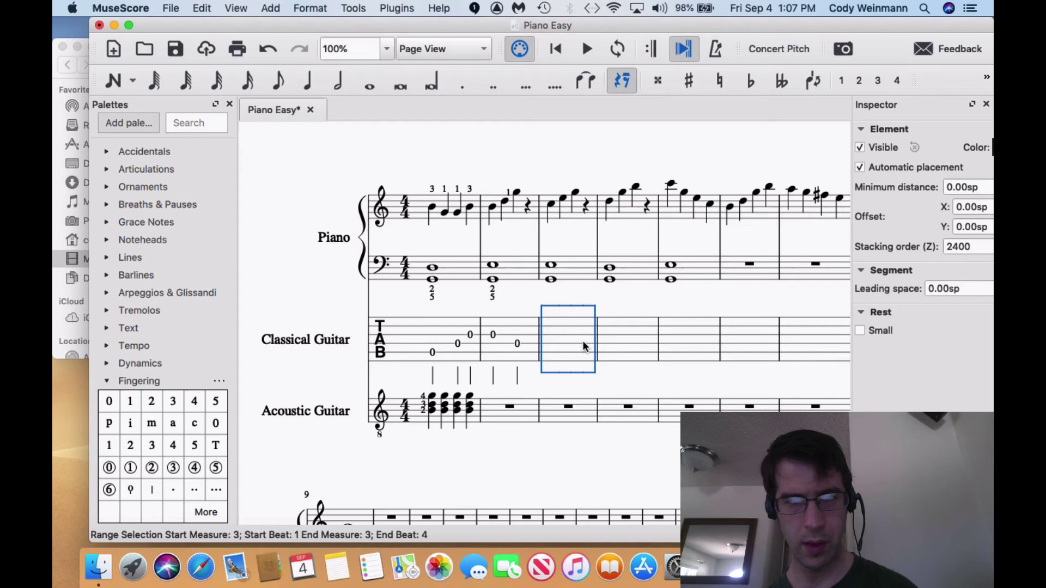
left_click(637, 342)
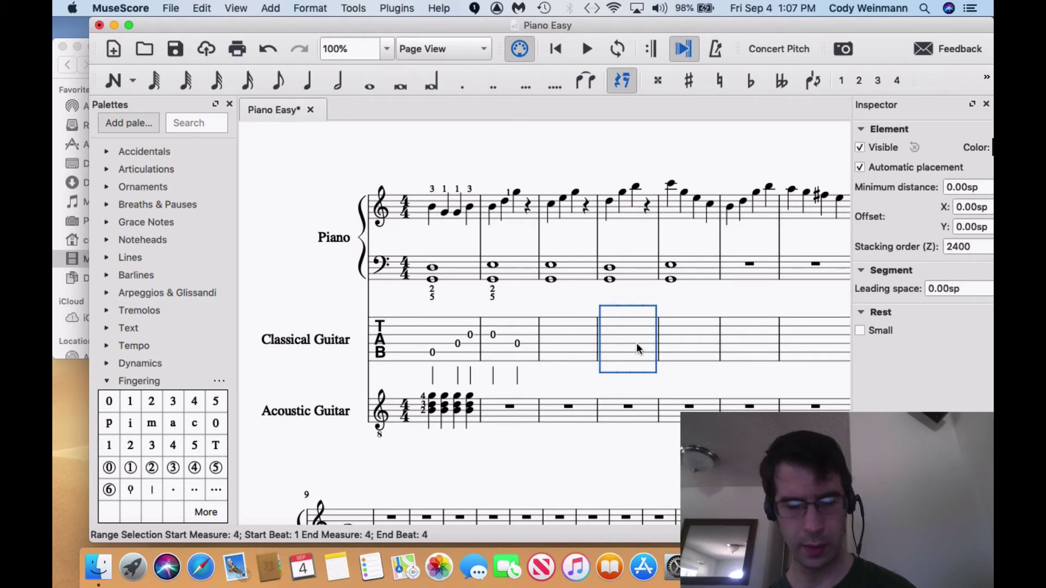
key("super+v")
key("super+v")
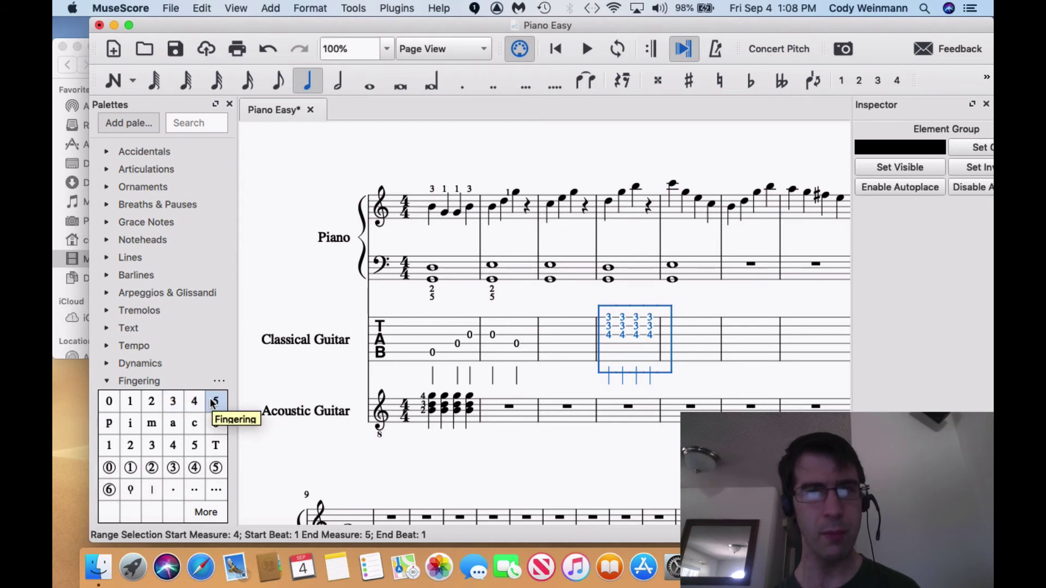
Step: Add fingerings 1, 2, 3 and 5 to the four piano melody notes of measure 6
left_click(131, 402)
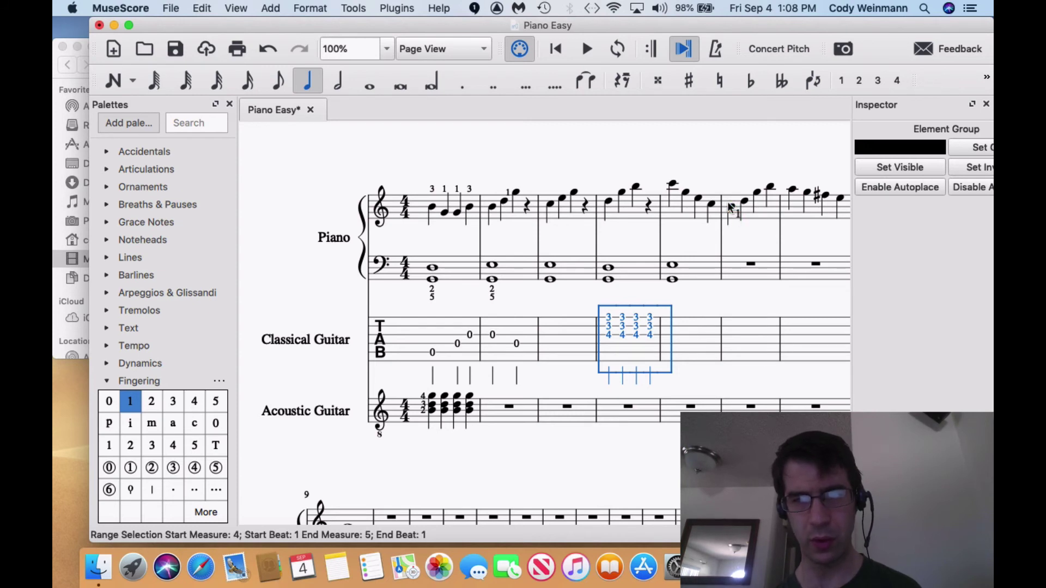
left_click_drag(729, 209, 735, 214)
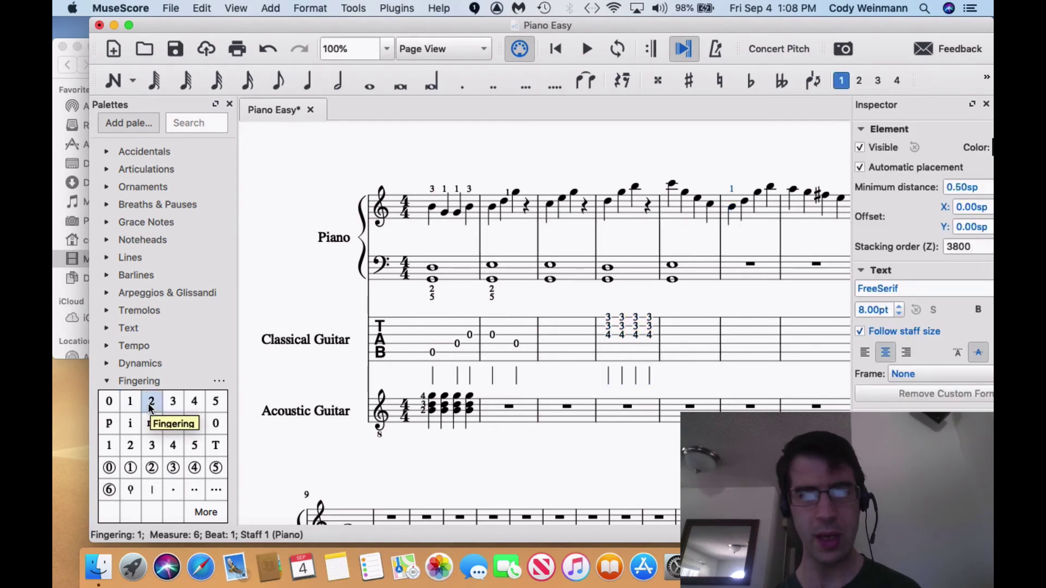
mouse_move(150, 402)
left_mouse_down()
mouse_move(570, 288)
mouse_move(745, 206)
left_mouse_up()
left_click(171, 401)
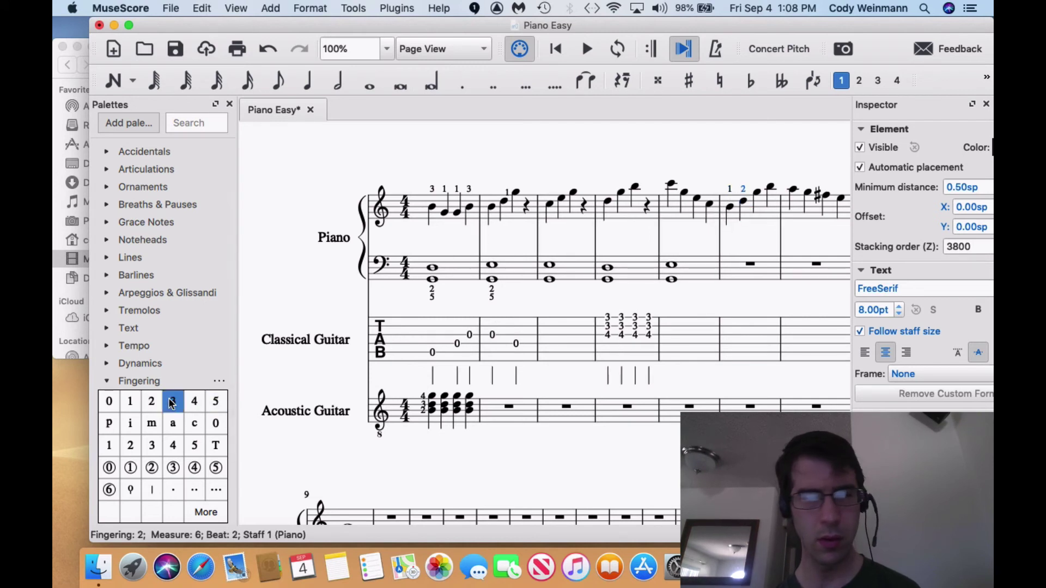
left_click_drag(172, 402, 760, 205)
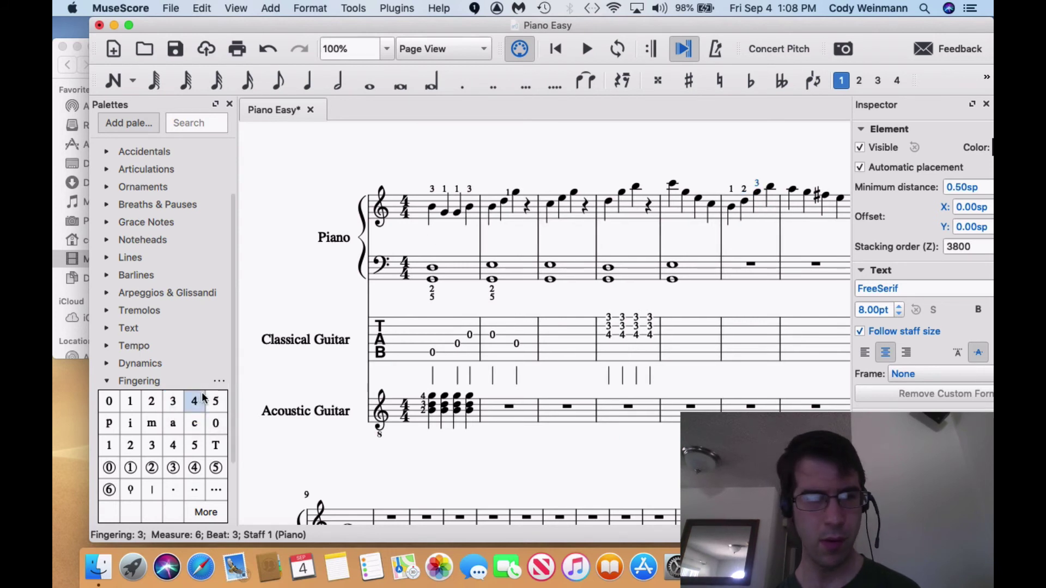
left_click_drag(214, 401, 776, 199)
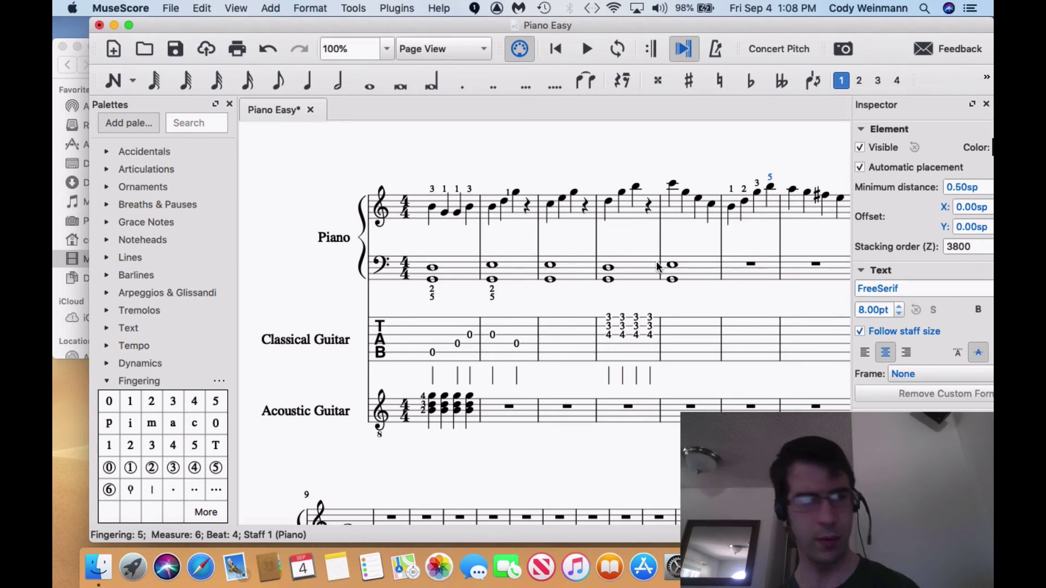
Step: Add fingerings 4, 3, 2 and 1 to the four piano melody notes of measure 7
left_click_drag(194, 401, 796, 196)
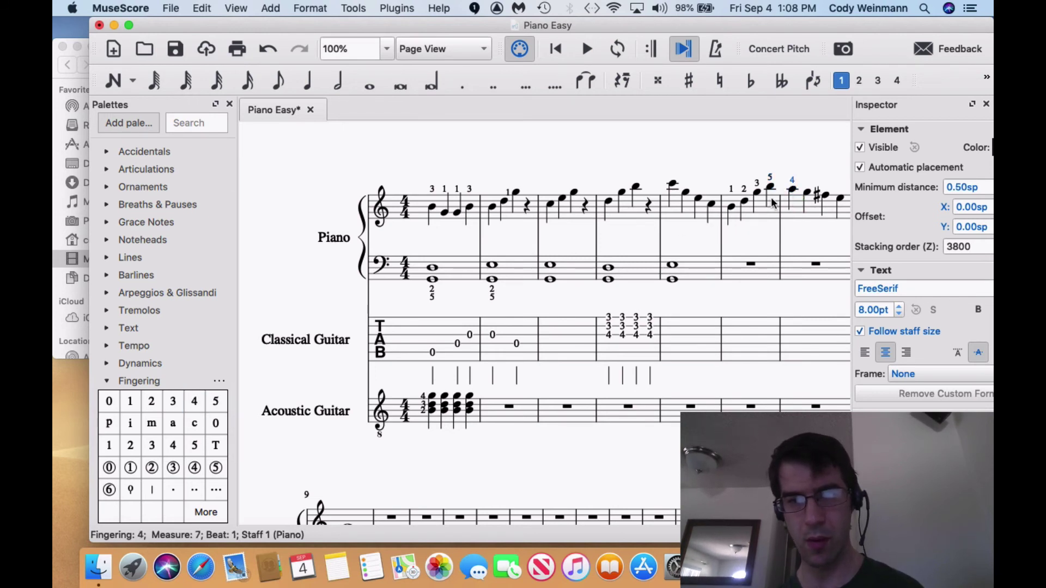
left_click_drag(172, 402, 532, 390)
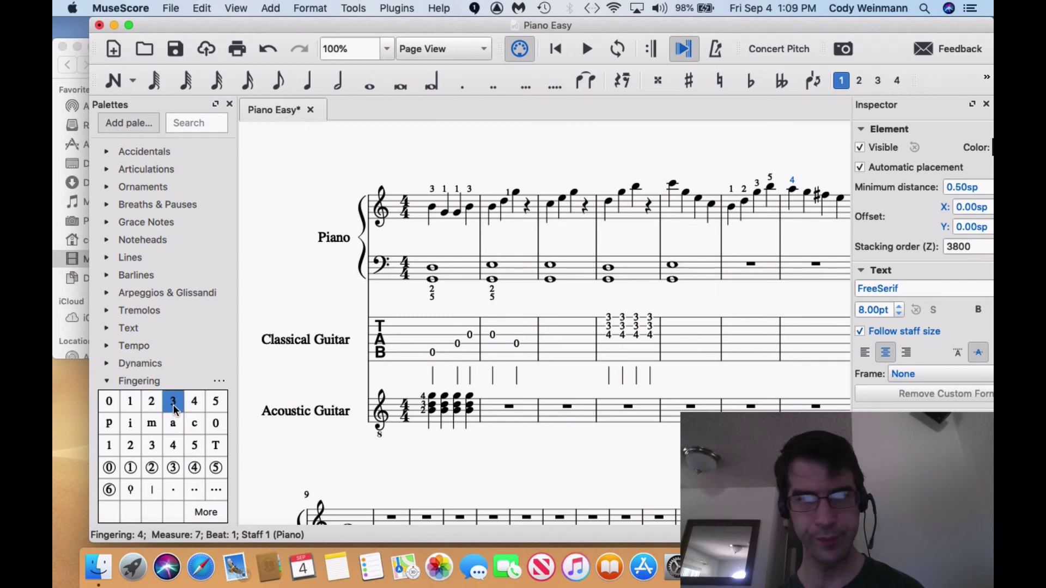
left_click_drag(784, 238, 811, 205)
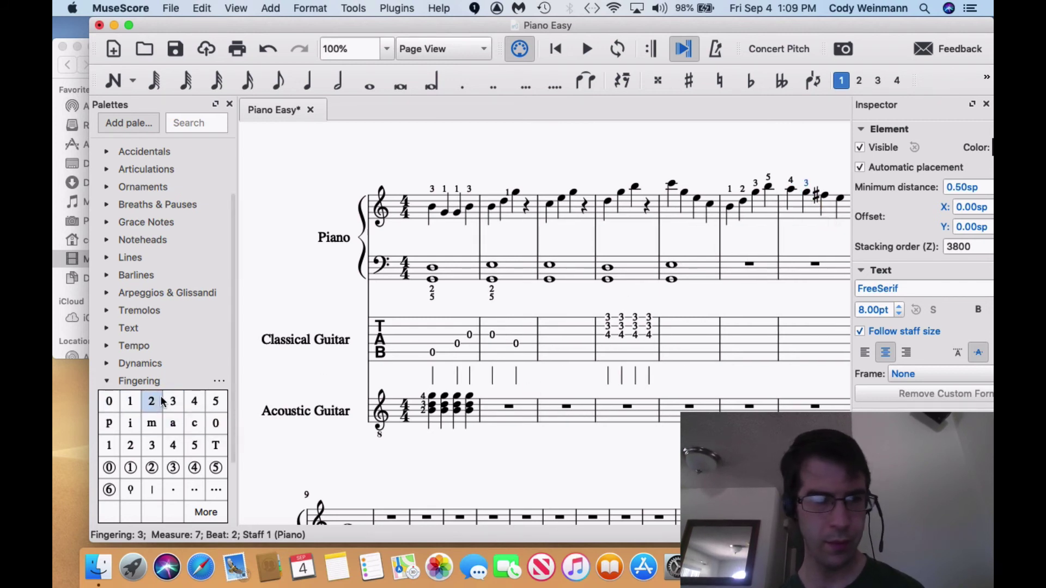
mouse_move(151, 401)
left_mouse_down()
mouse_move(618, 249)
mouse_move(824, 200)
left_mouse_up()
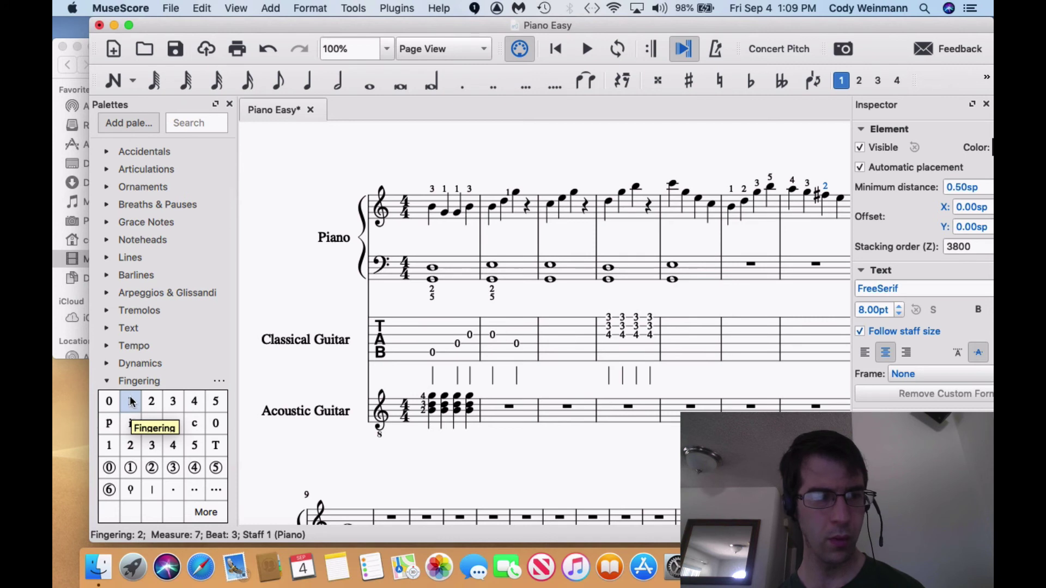
left_click_drag(131, 402, 845, 196)
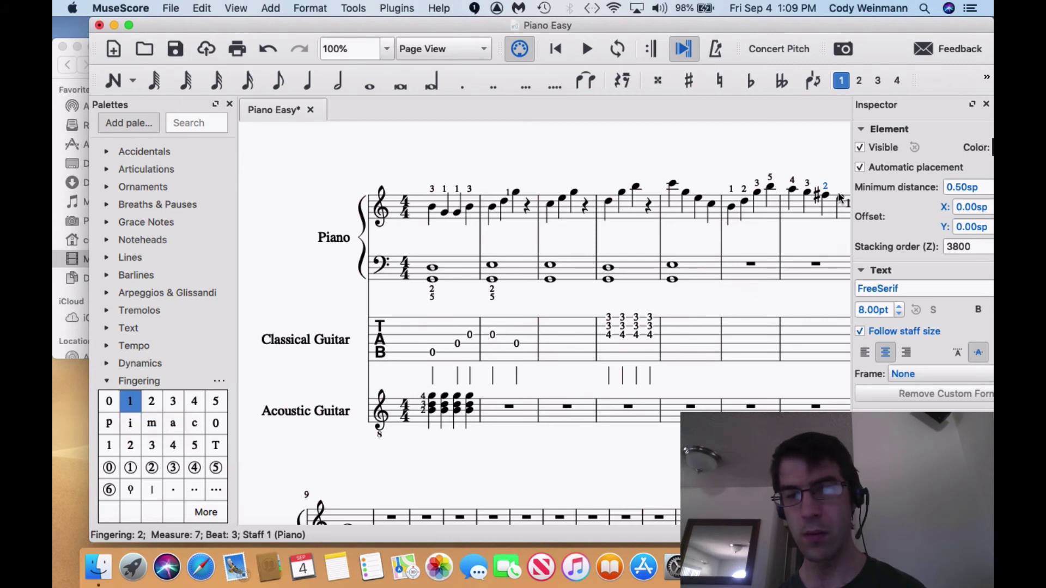
left_click_drag(843, 208, 842, 203)
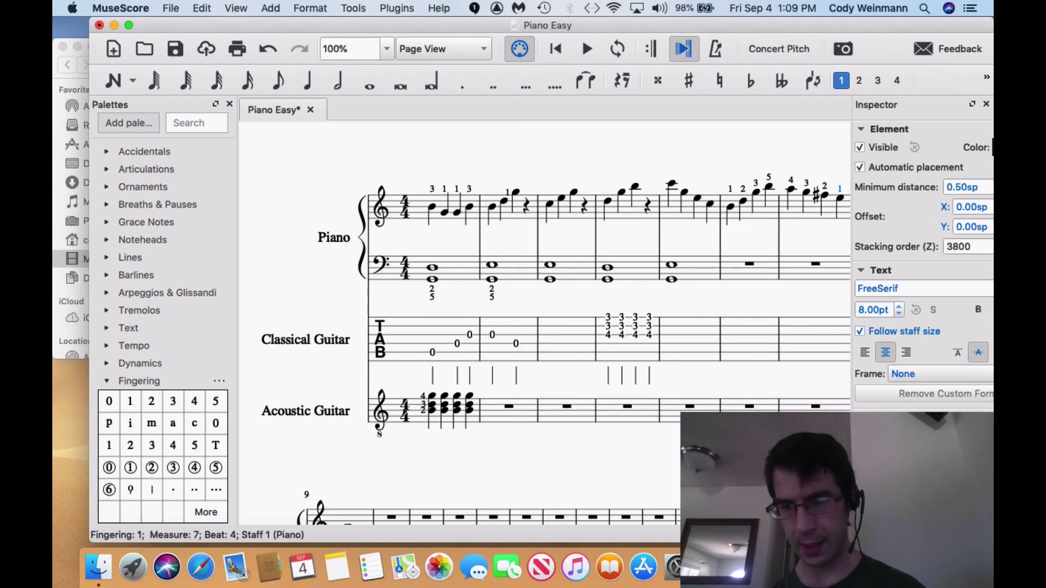
Step: Switch to Chrome and load musescore.org/en in a new tab
key("super+Tab")
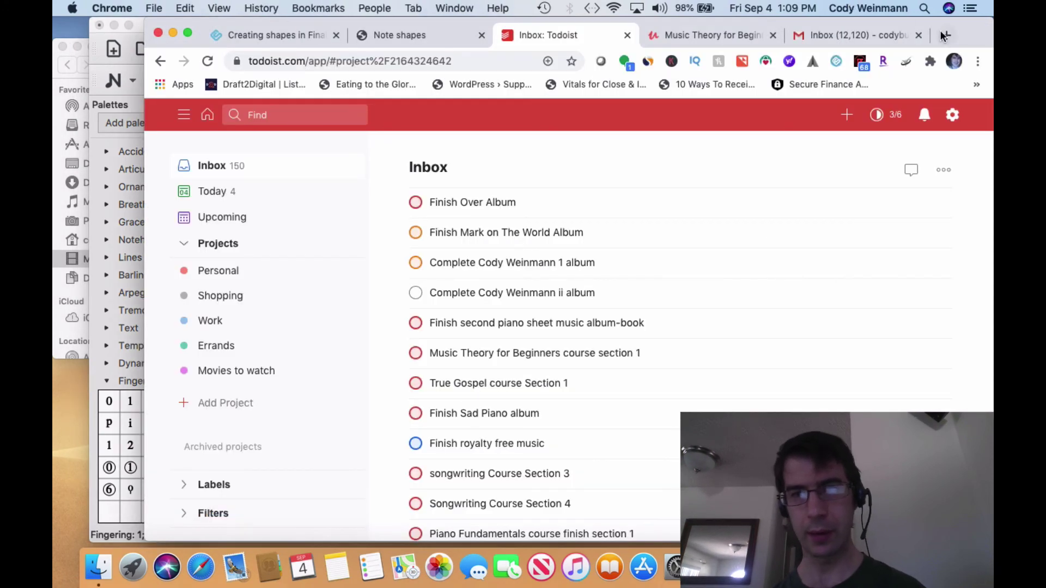
left_click(946, 35)
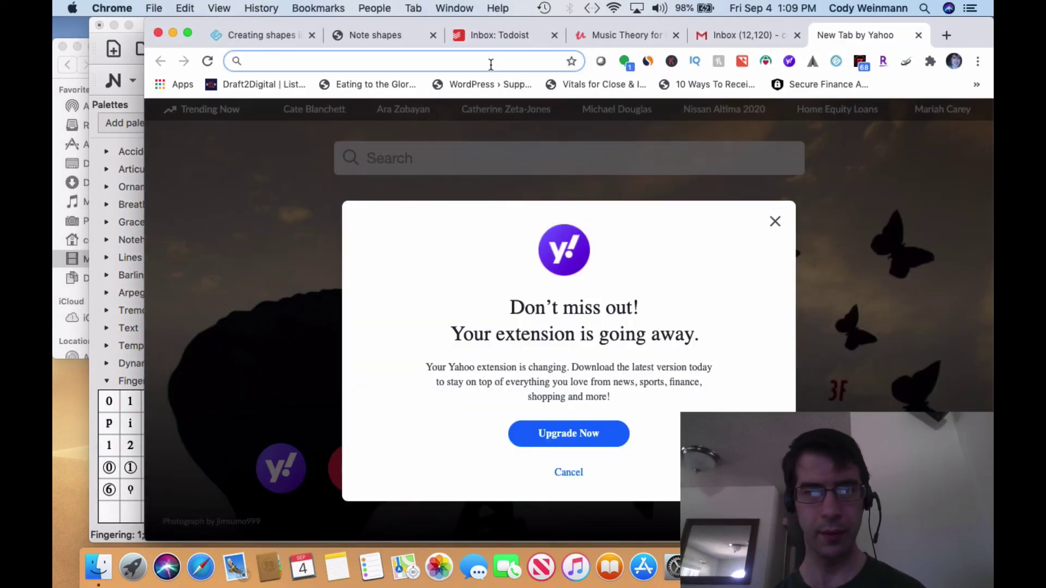
type("mus")
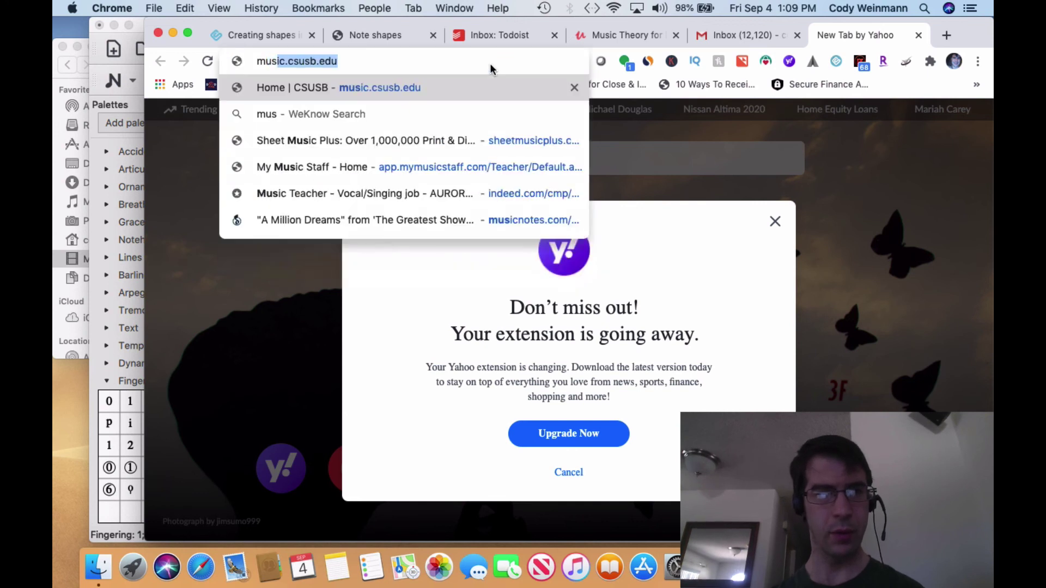
type("e")
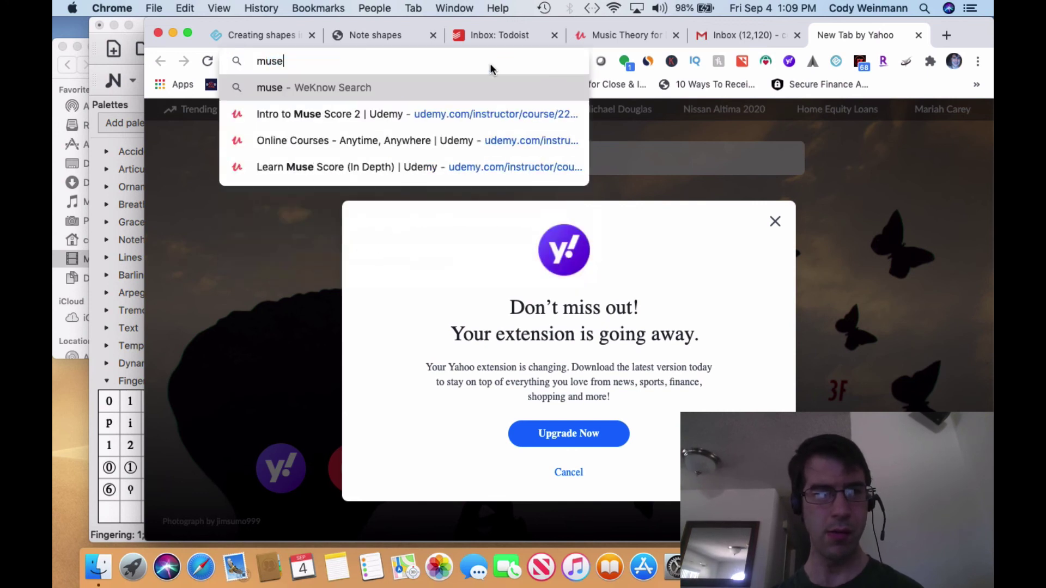
type("s")
type("co")
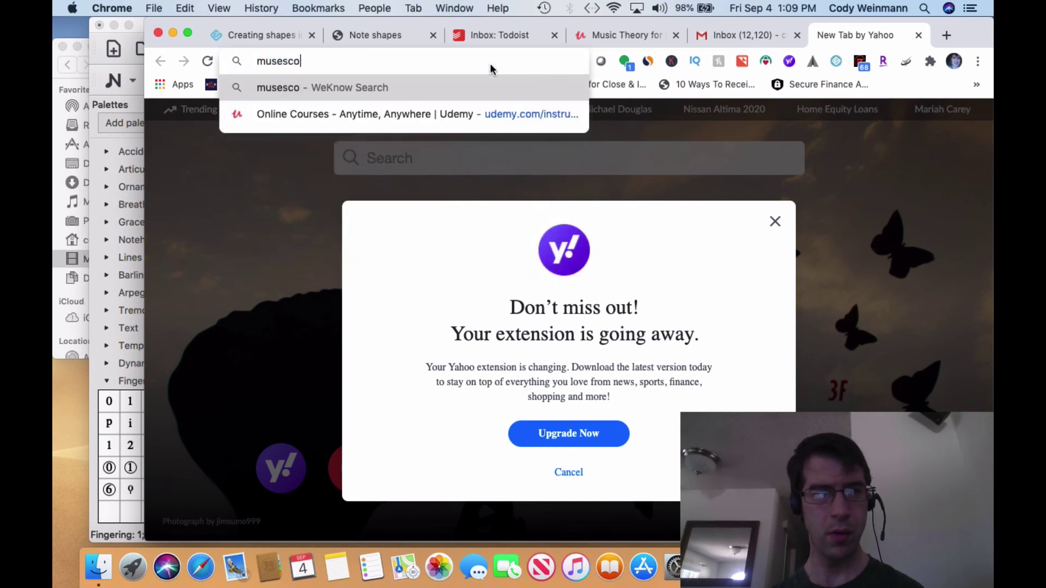
type("re.org")
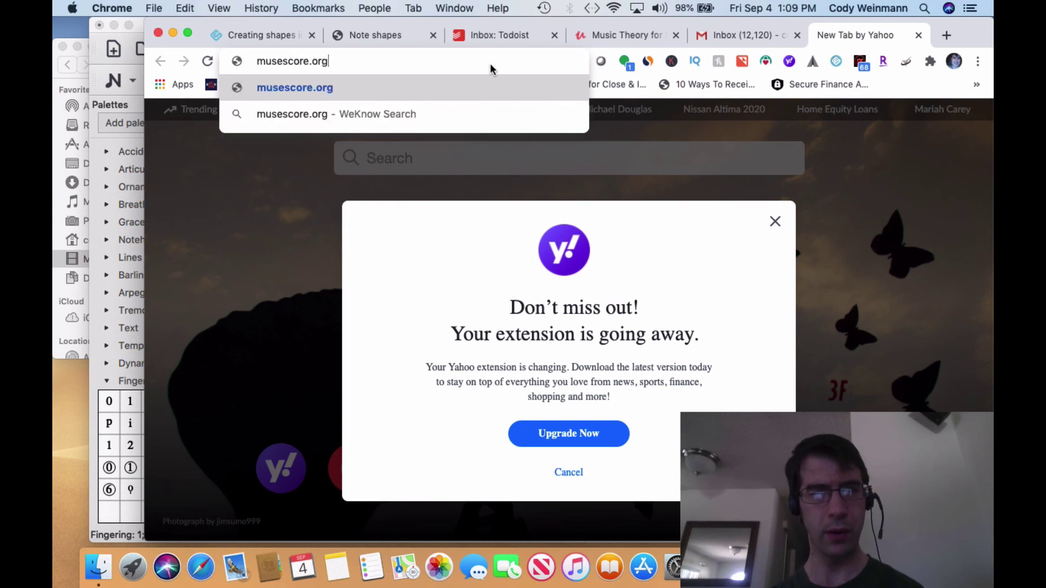
type("/en")
key("Return")
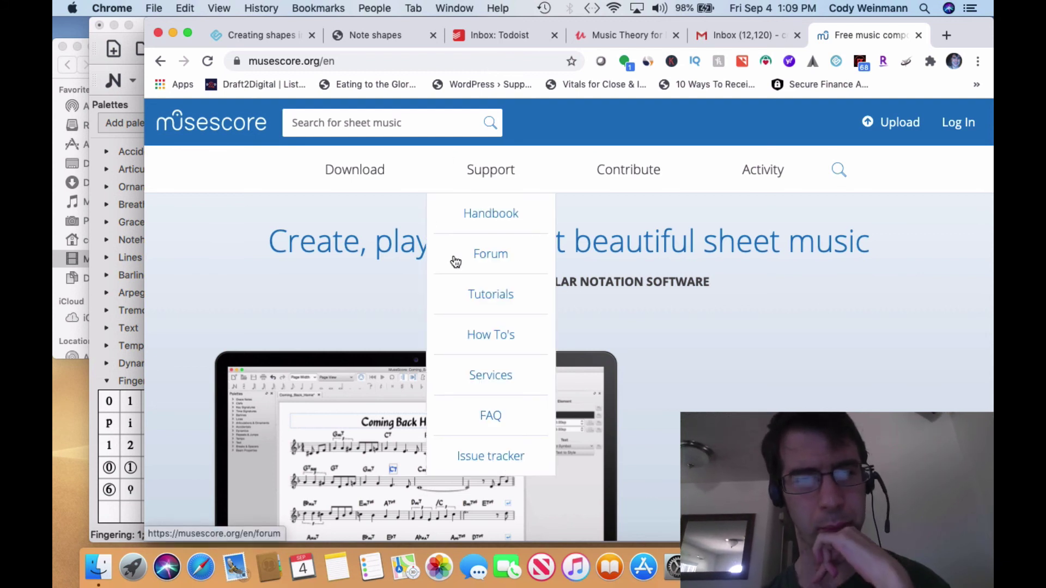
scroll(367, 292, "down", 3)
scroll(367, 292, "down", 5)
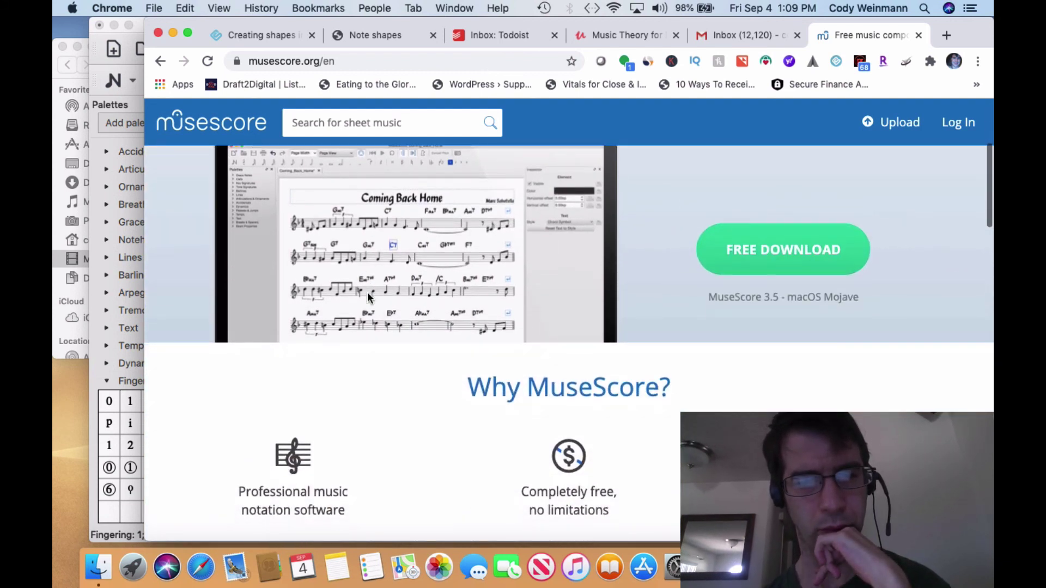
scroll(367, 292, "down", 4)
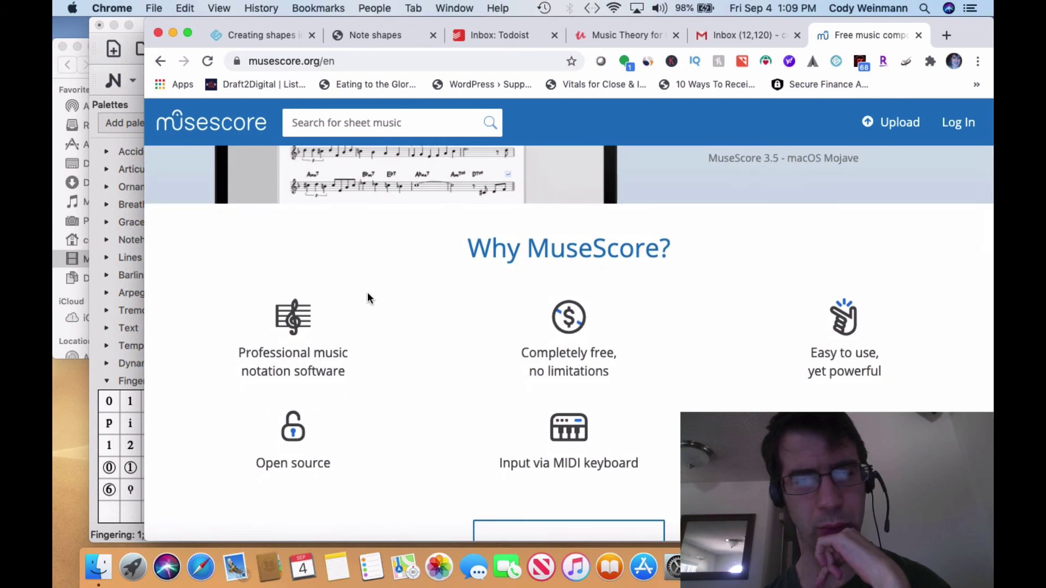
scroll(367, 291, "down", 2)
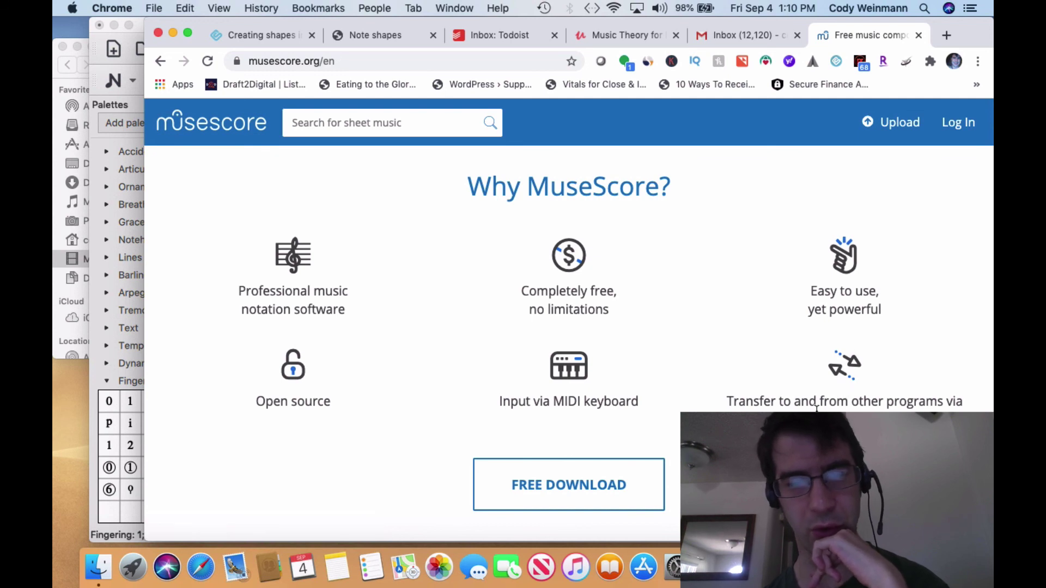
scroll(817, 406, "down", 1)
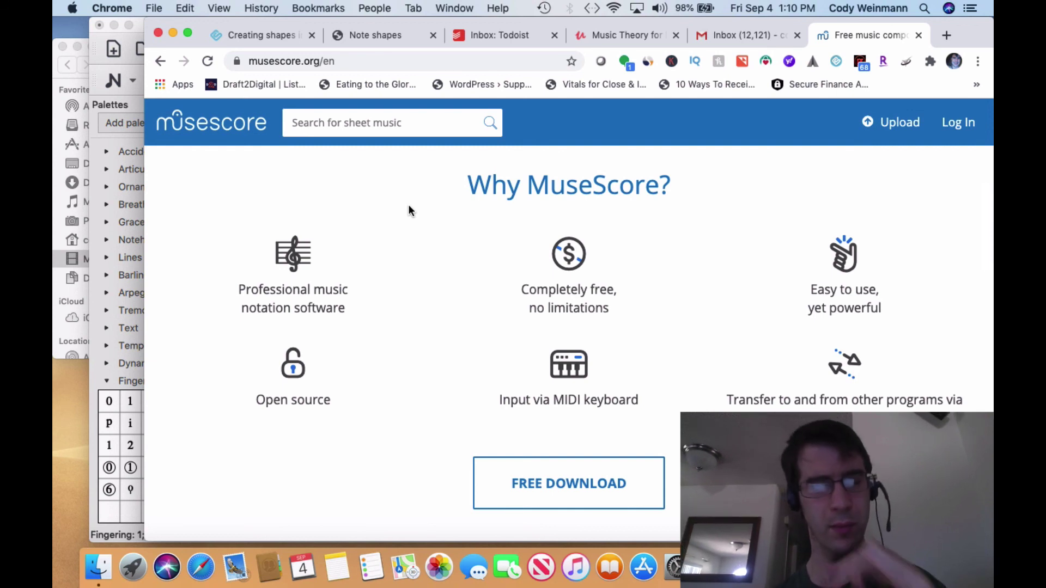
key("shift+super")
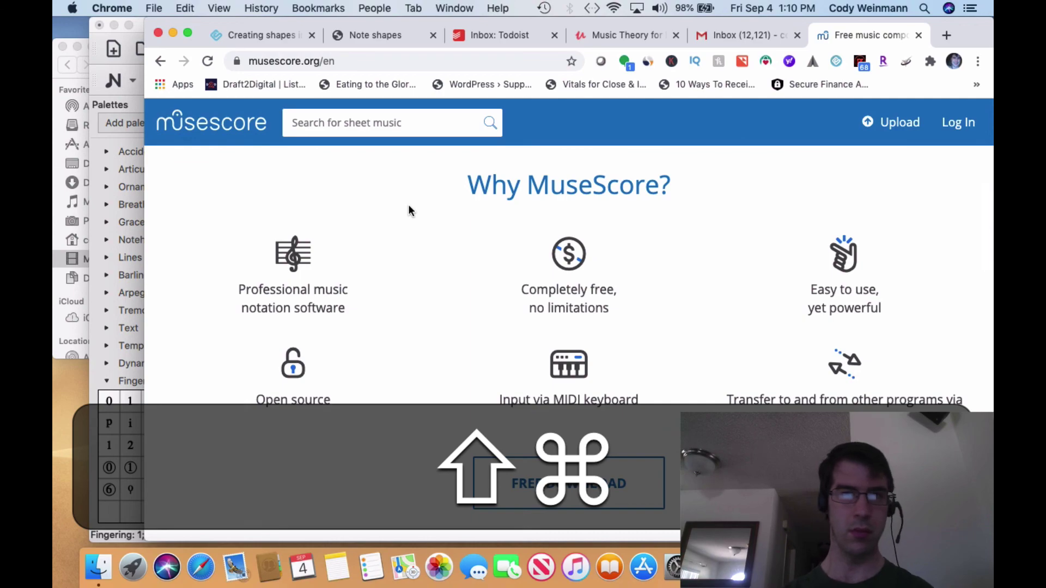